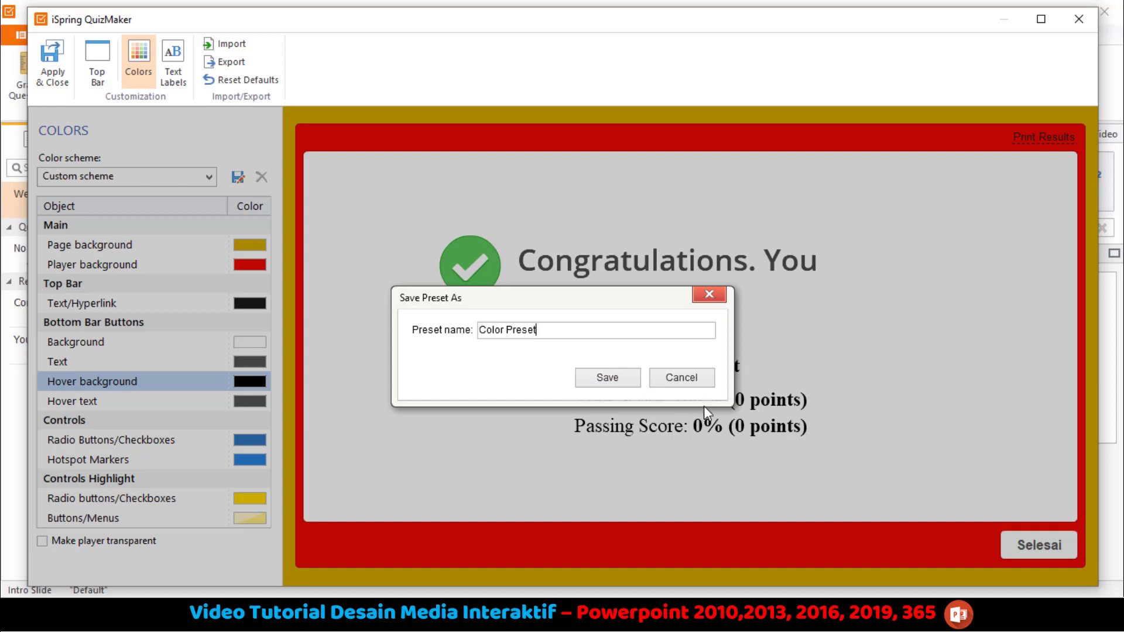
Step: Save the custom colors as the preset "Color Preset" and apply the built-in Blue color scheme to the player
left_click(614, 382)
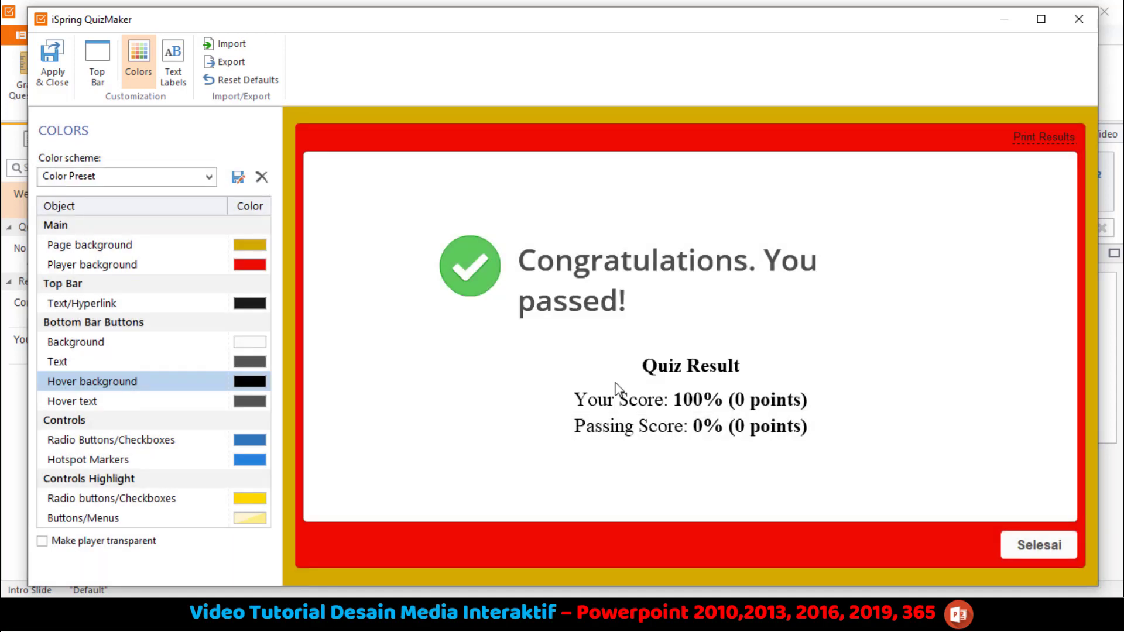
left_click(212, 183)
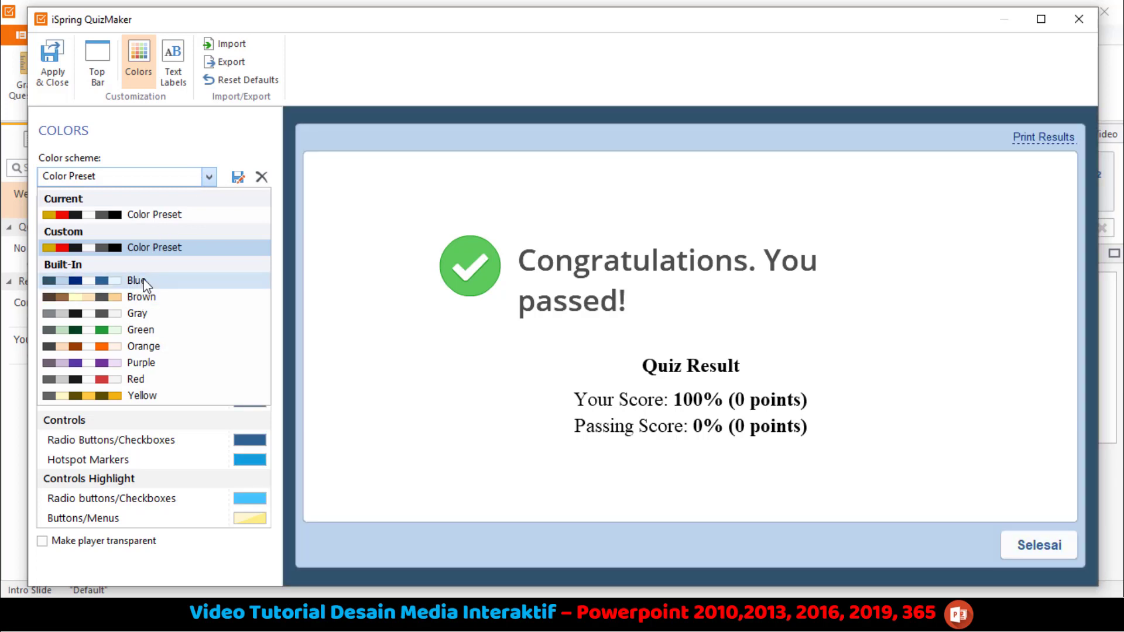
left_click(146, 285)
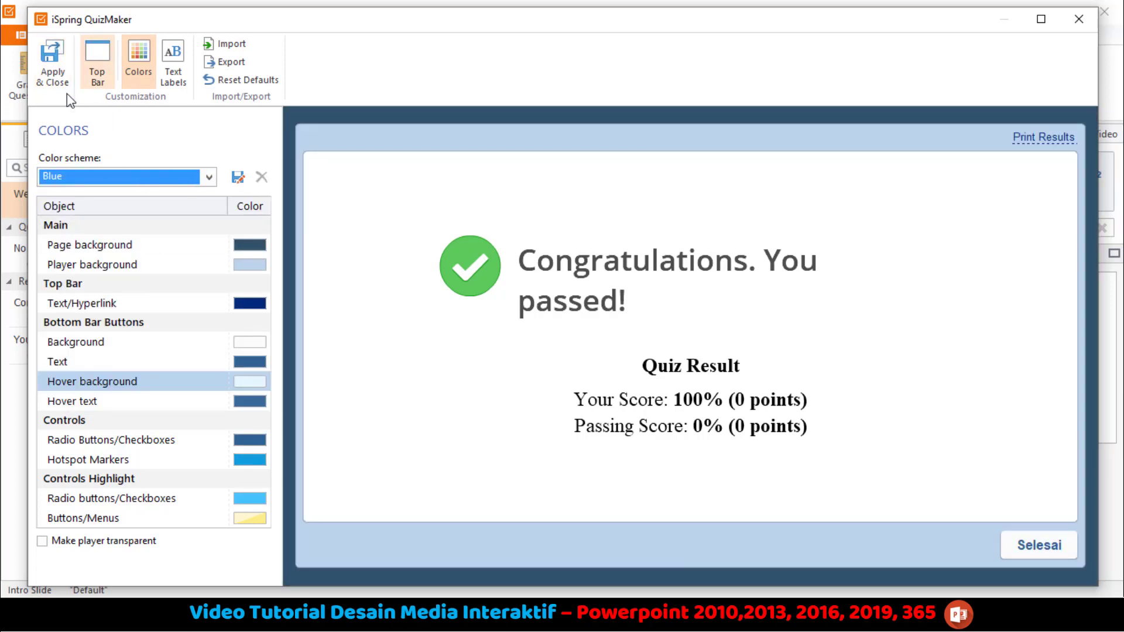
left_click(54, 64)
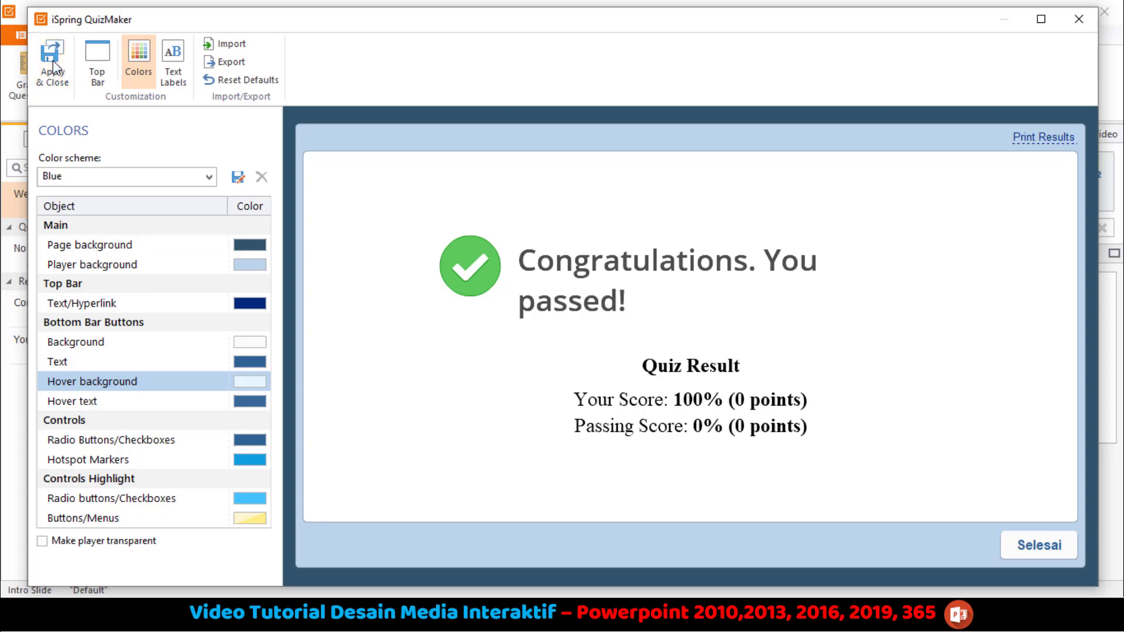
left_click(53, 66)
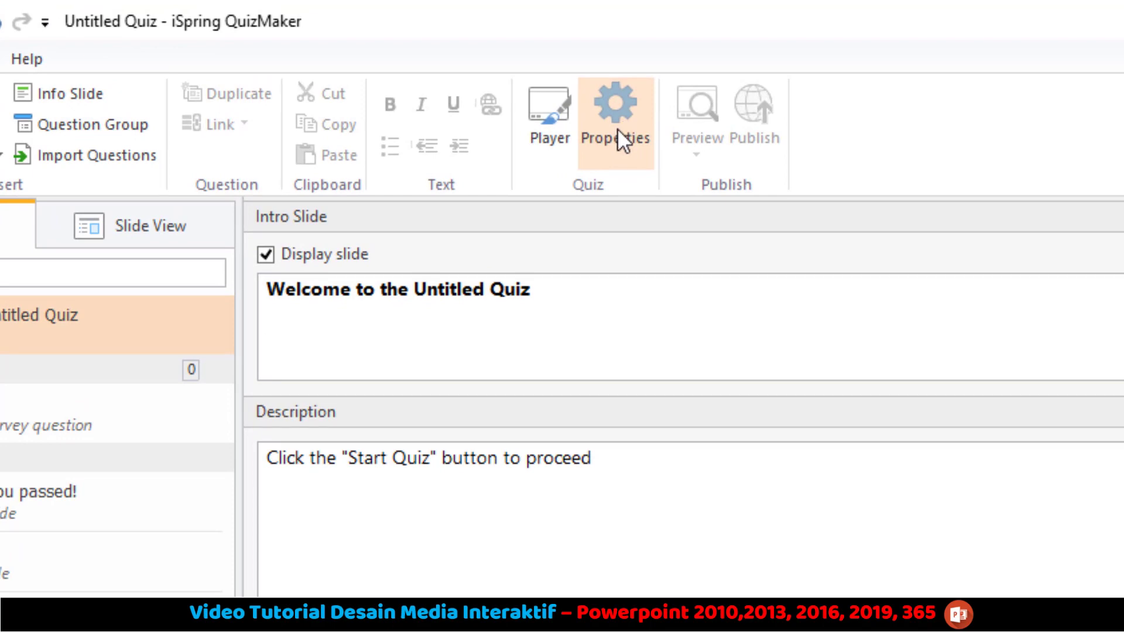
Step: Open the quiz properties and choose Default 16:9 as the quiz size
left_click(617, 128)
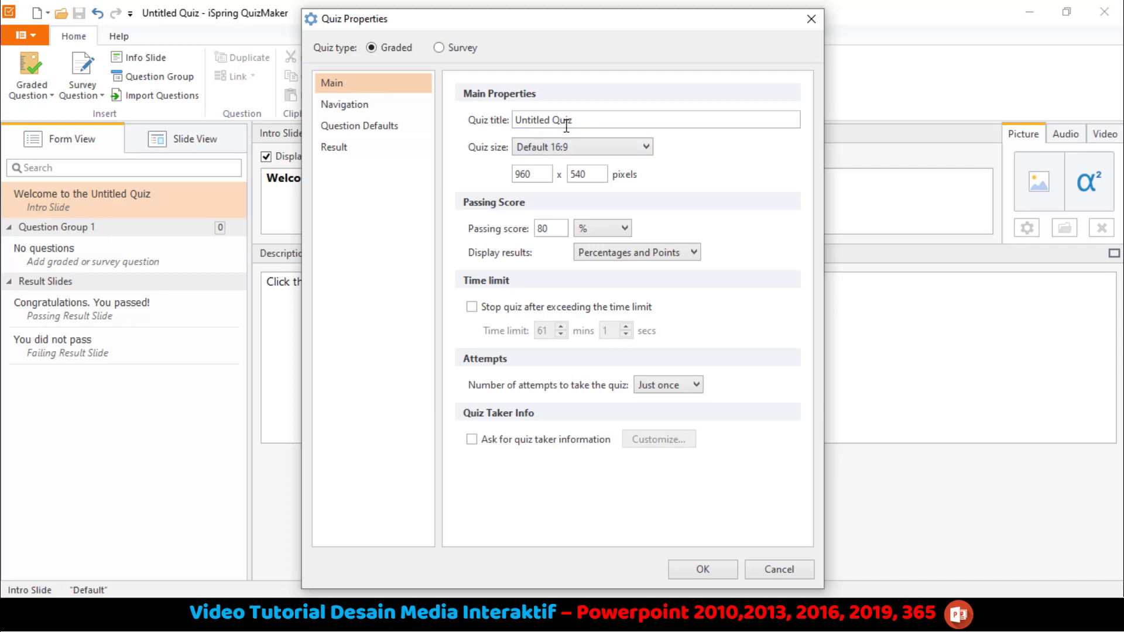
left_click_drag(573, 121, 499, 132)
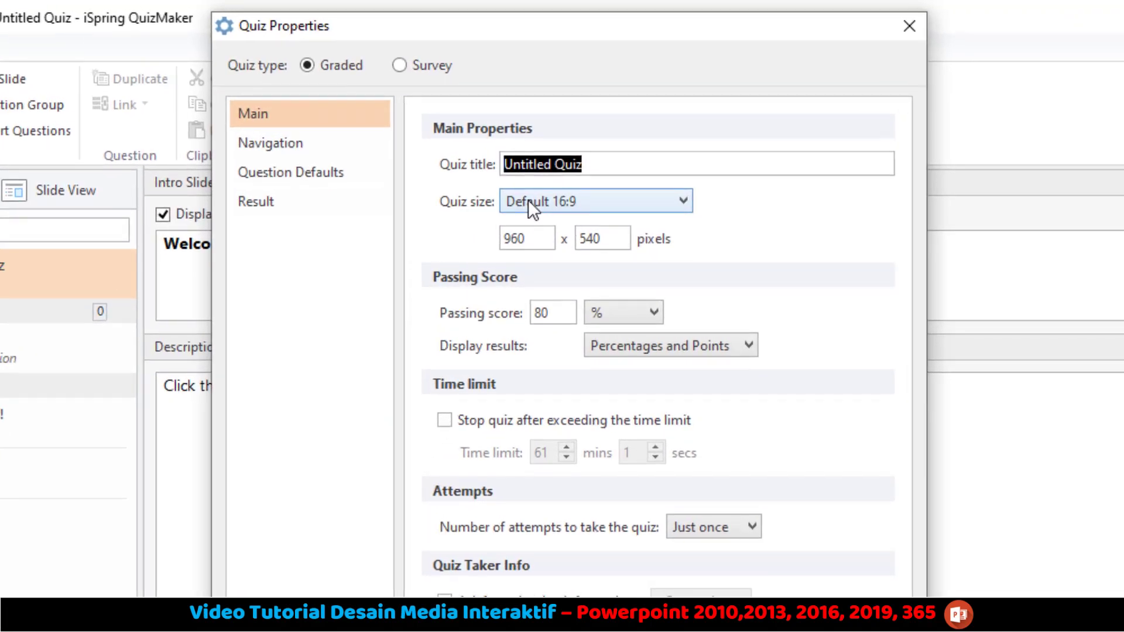
left_click(529, 202)
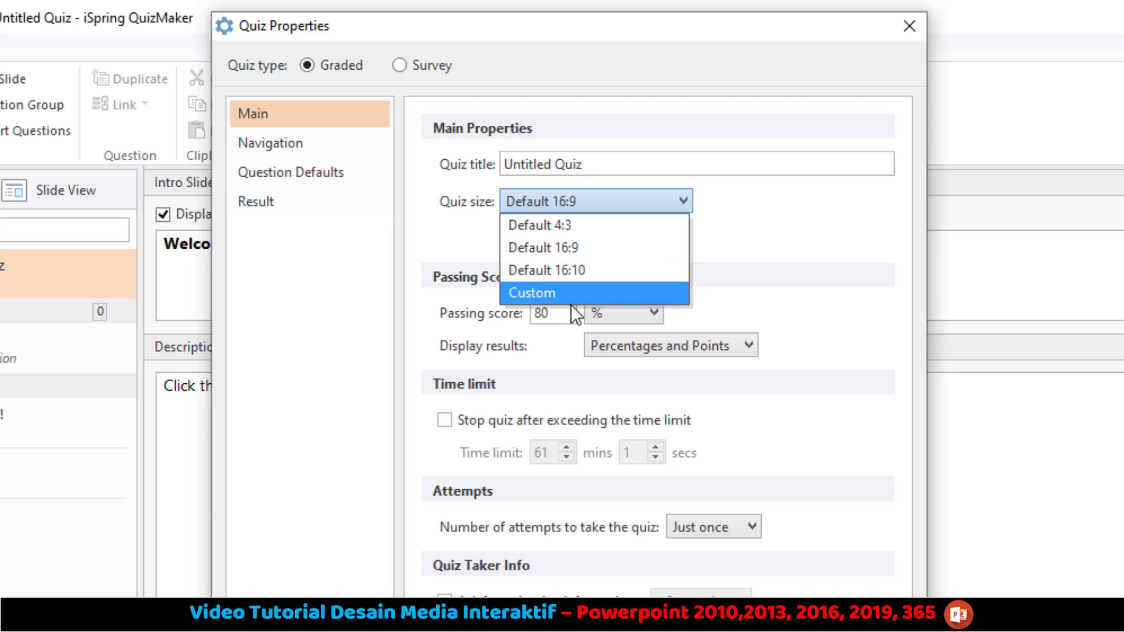
left_click(589, 248)
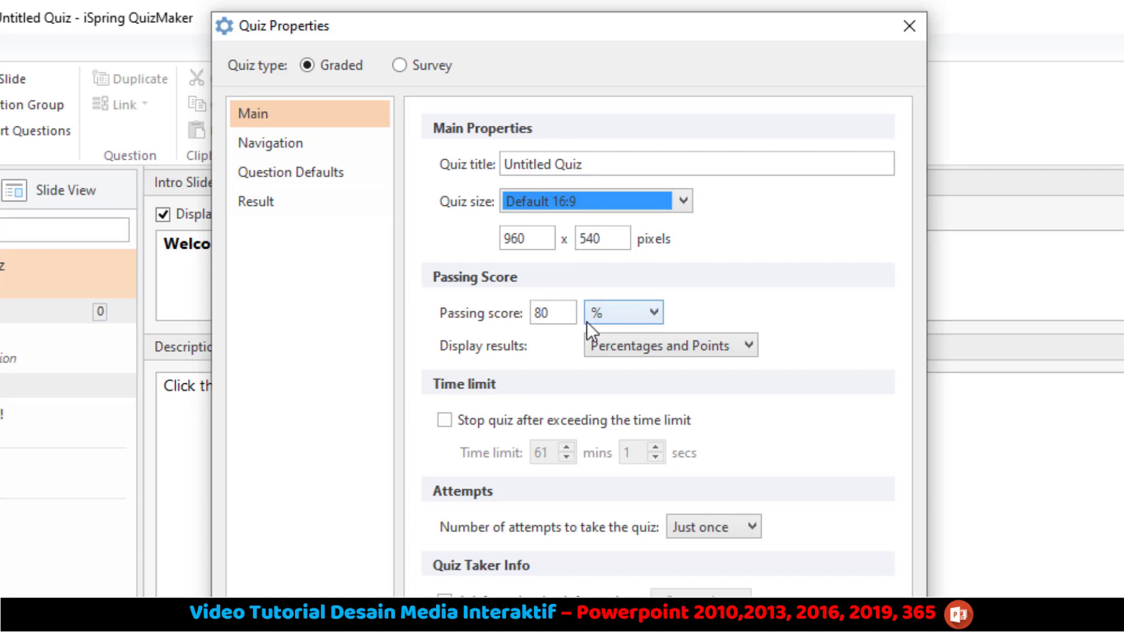
Step: Set the quiz's passing score to 70 with % as the unit
left_click(556, 316)
double_click(556, 319)
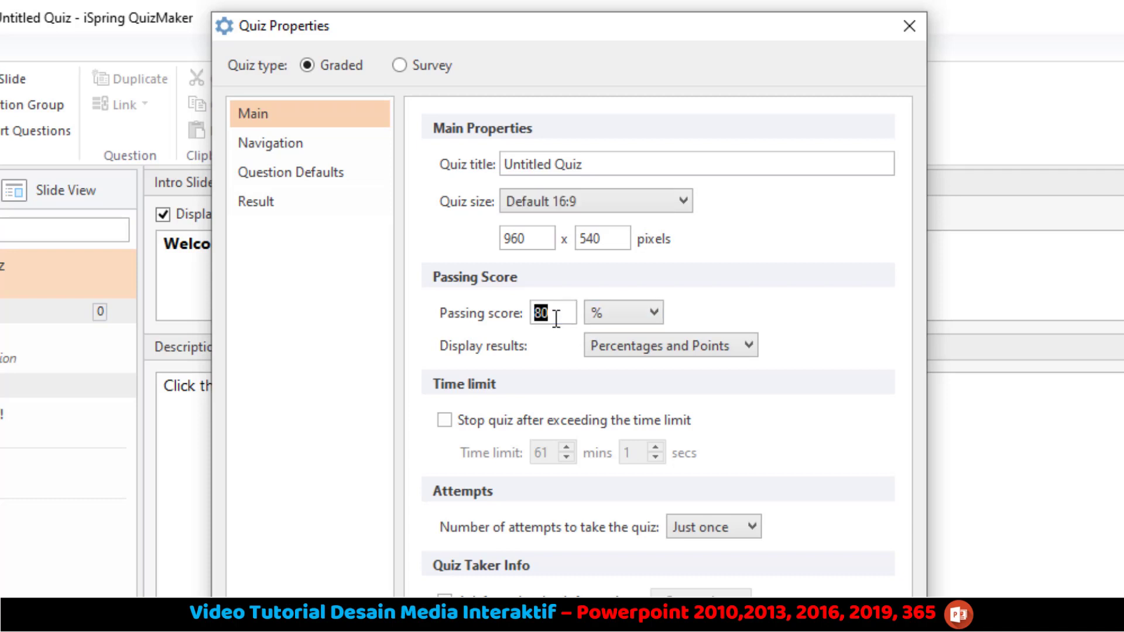
type("70")
left_click(612, 316)
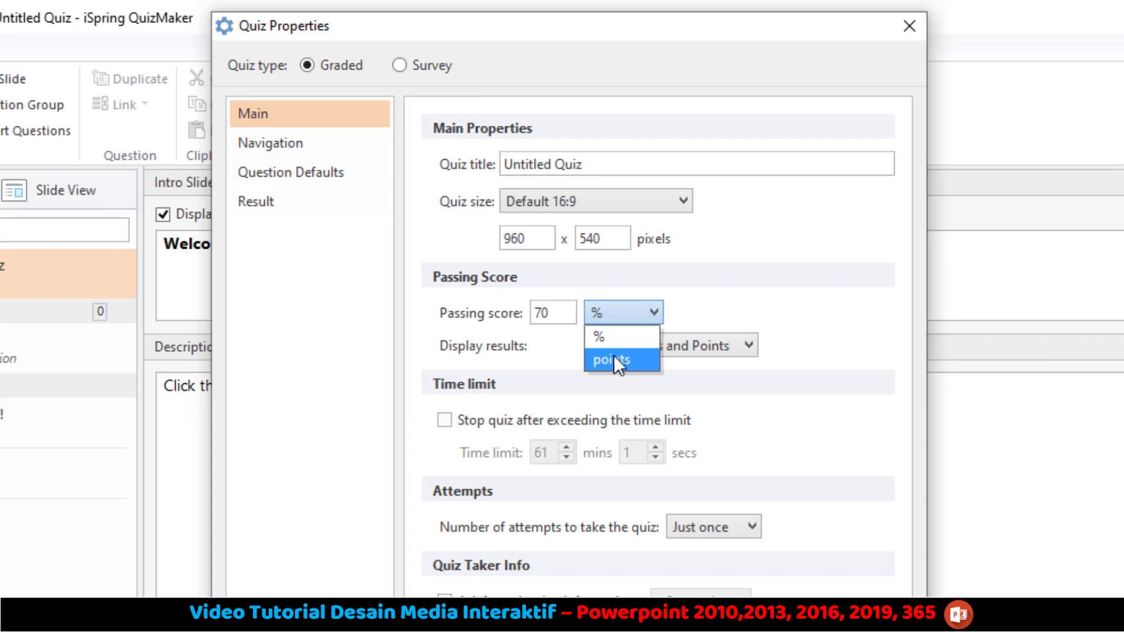
left_click(627, 335)
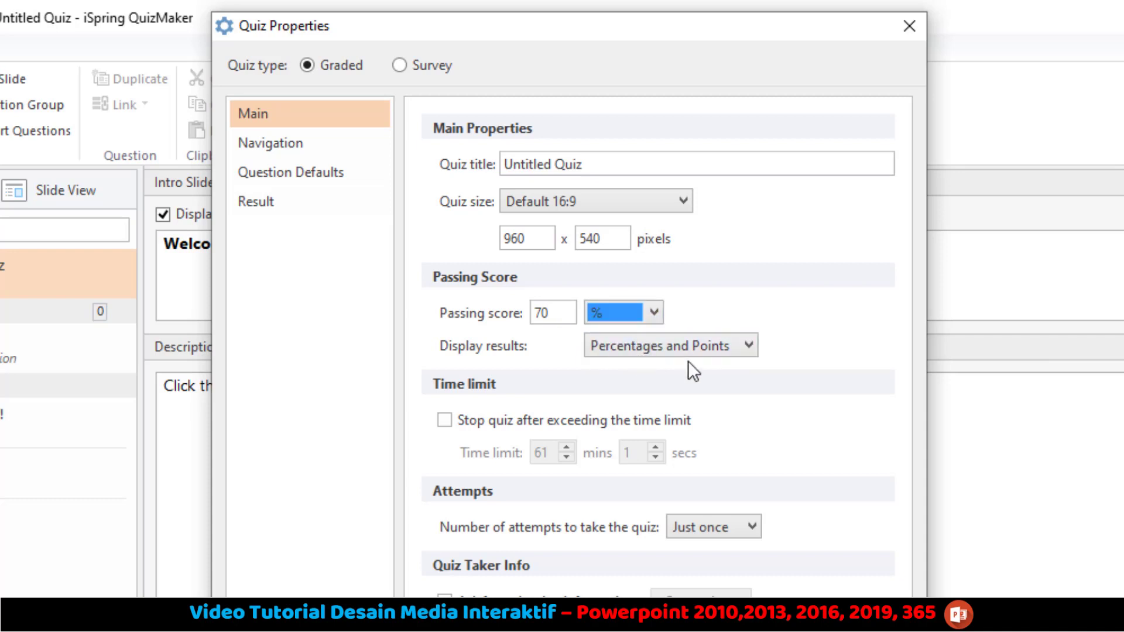
Step: Choose Percentages and Points as the way the quiz results are displayed
left_click(703, 348)
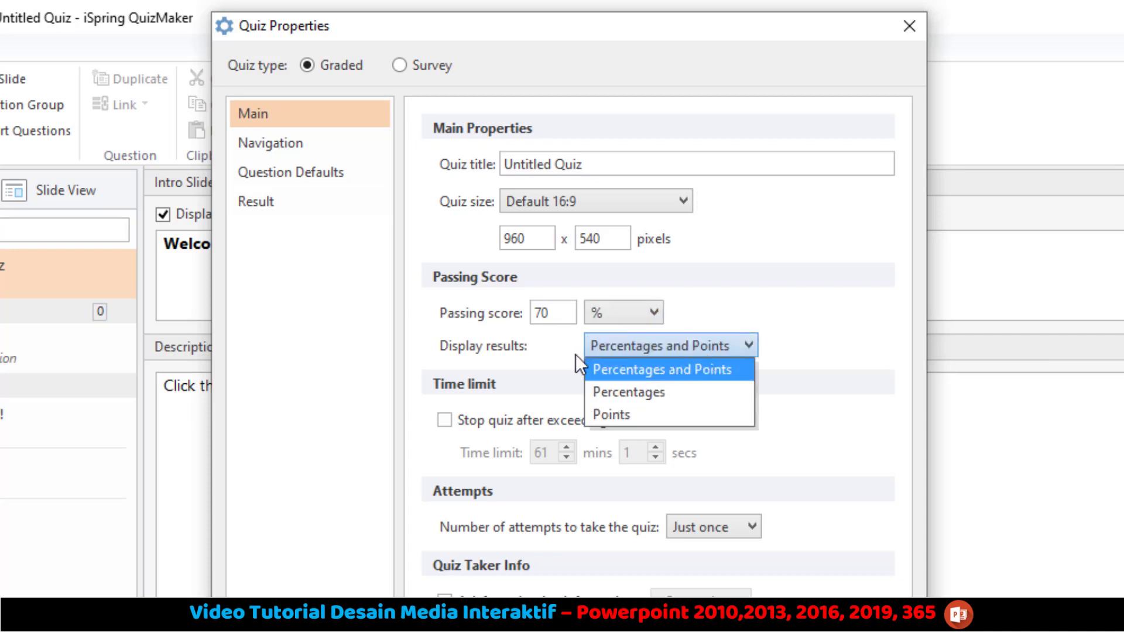
left_click(530, 349)
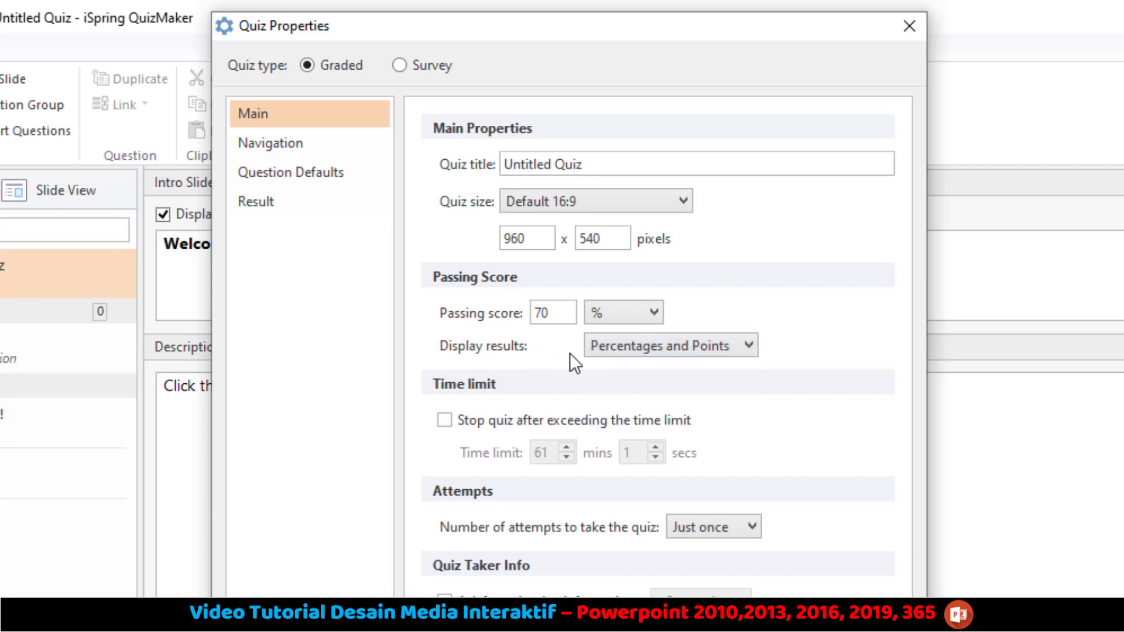
left_click(630, 352)
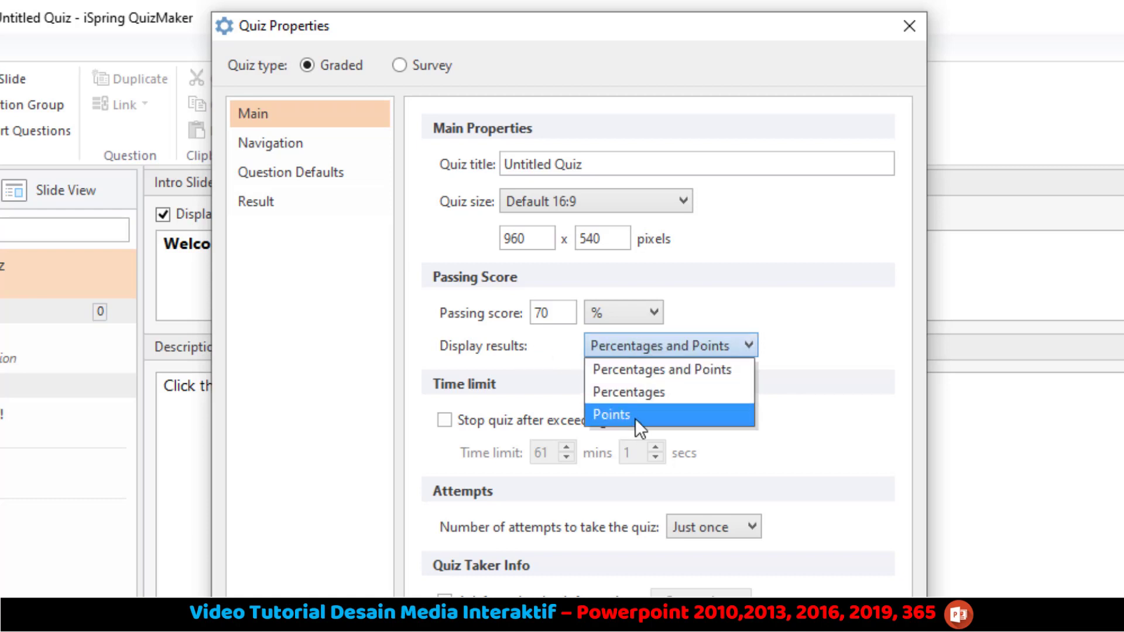
left_click(672, 370)
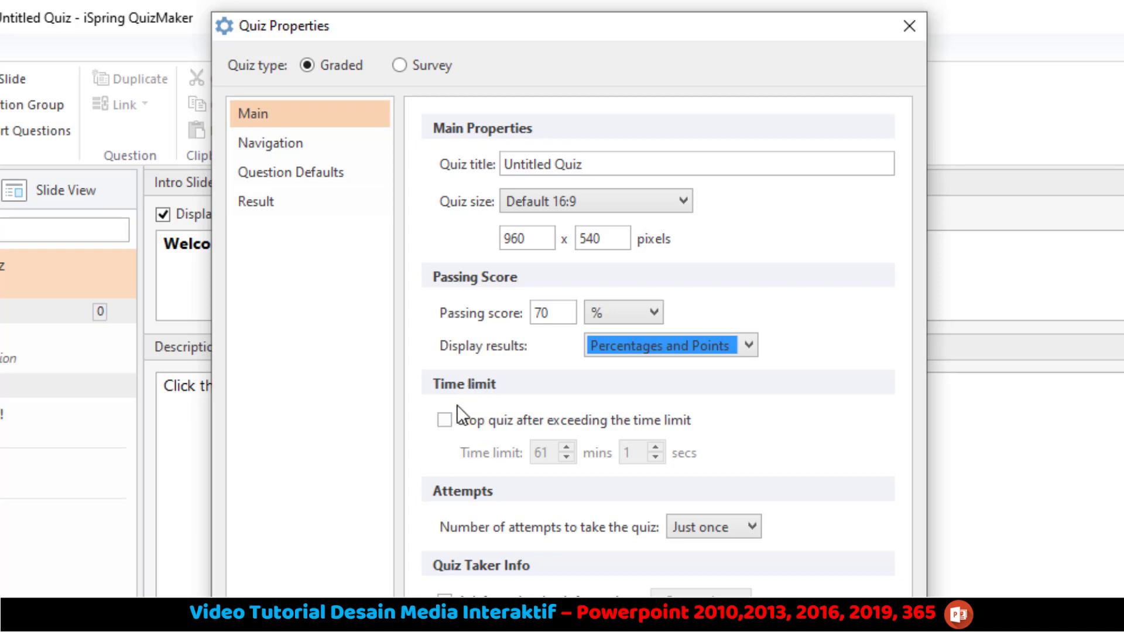
Step: Leave the quiz time limit switched off and set the number of attempts to take the quiz to Unlimited
left_click(448, 417)
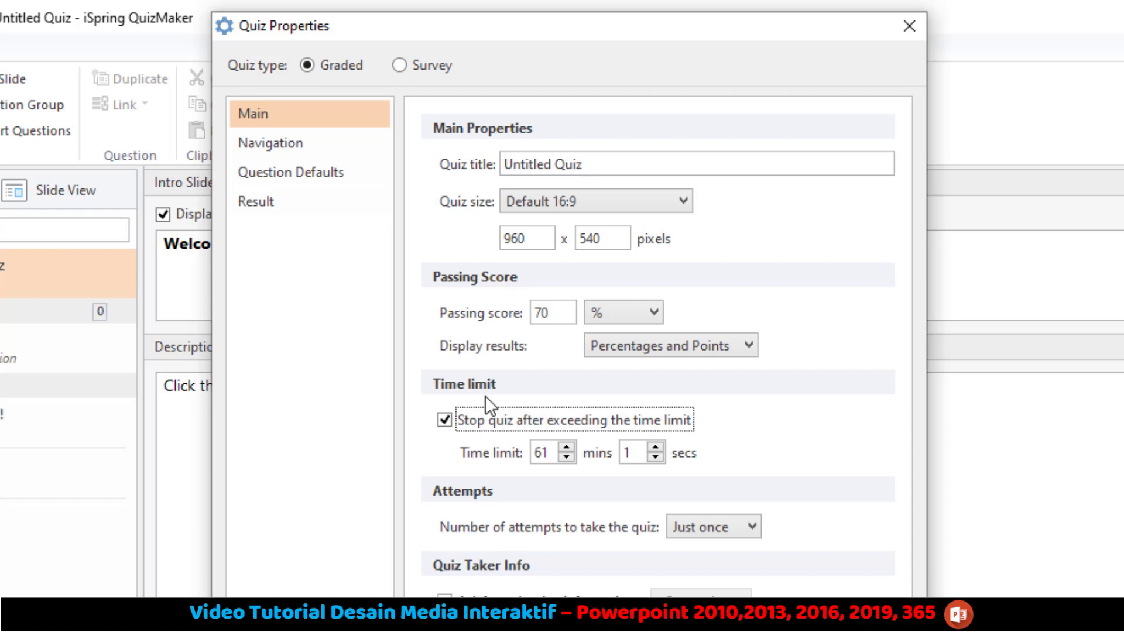
left_click(445, 420)
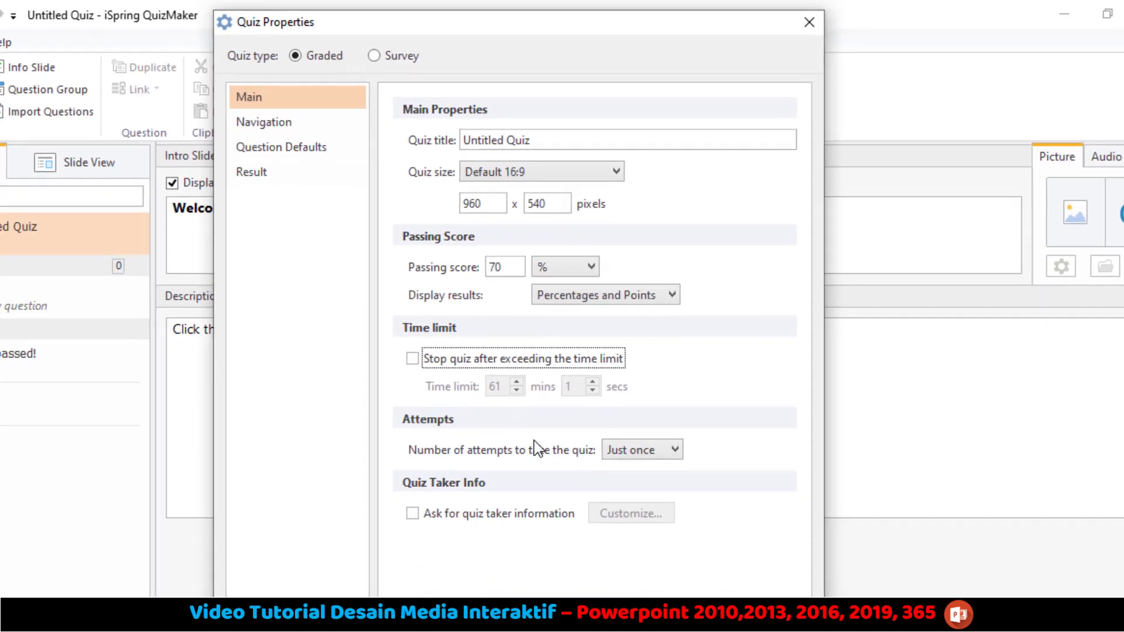
left_click(650, 446)
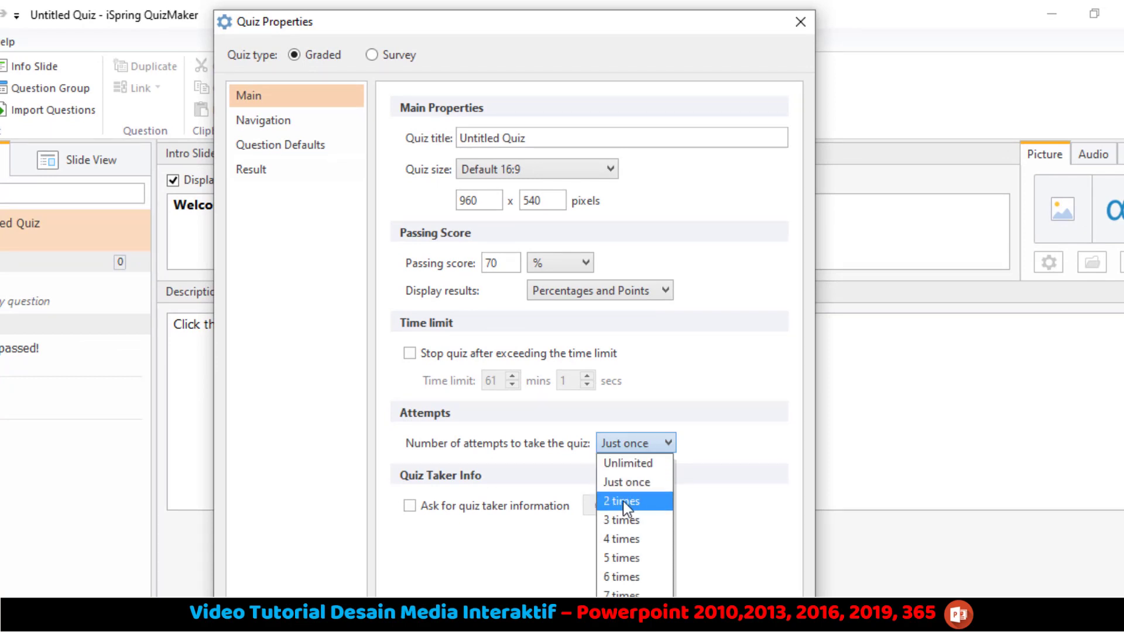
left_click(630, 462)
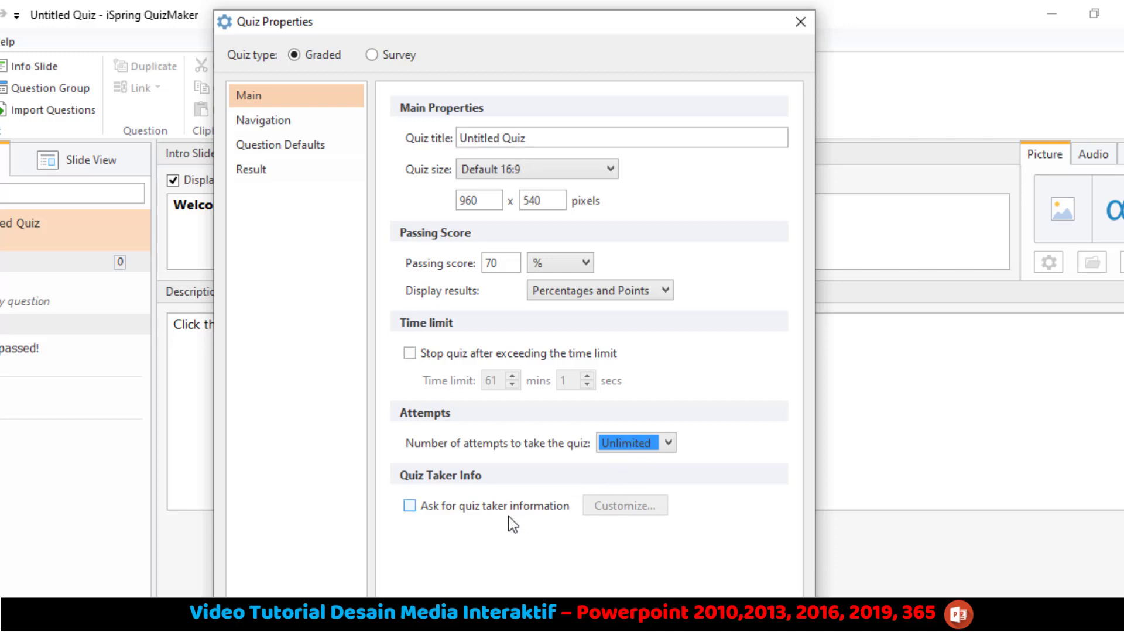
Step: Enable asking for quiz taker information and open the quiz taker form for customization, reviewing the Name field's condition options
left_click(409, 506)
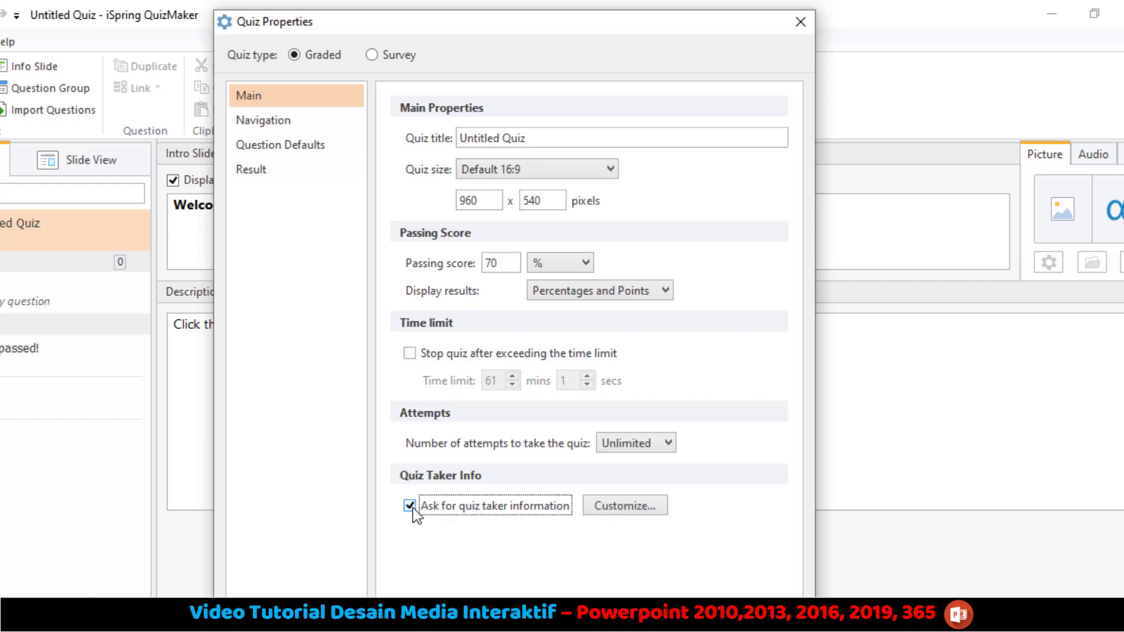
left_click(630, 507)
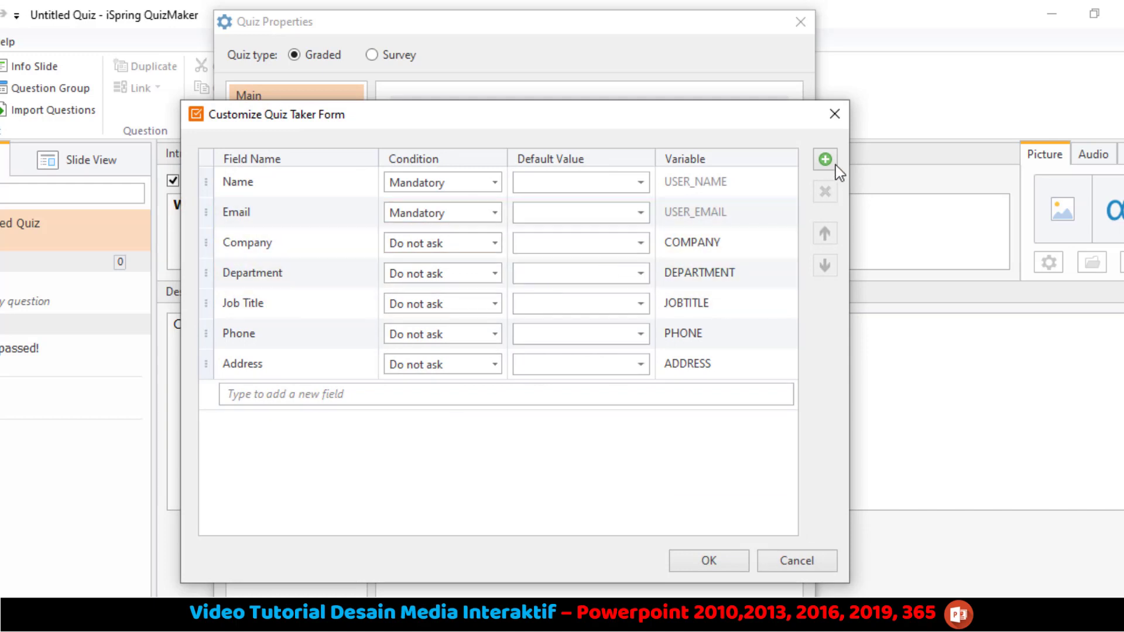
left_click(489, 183)
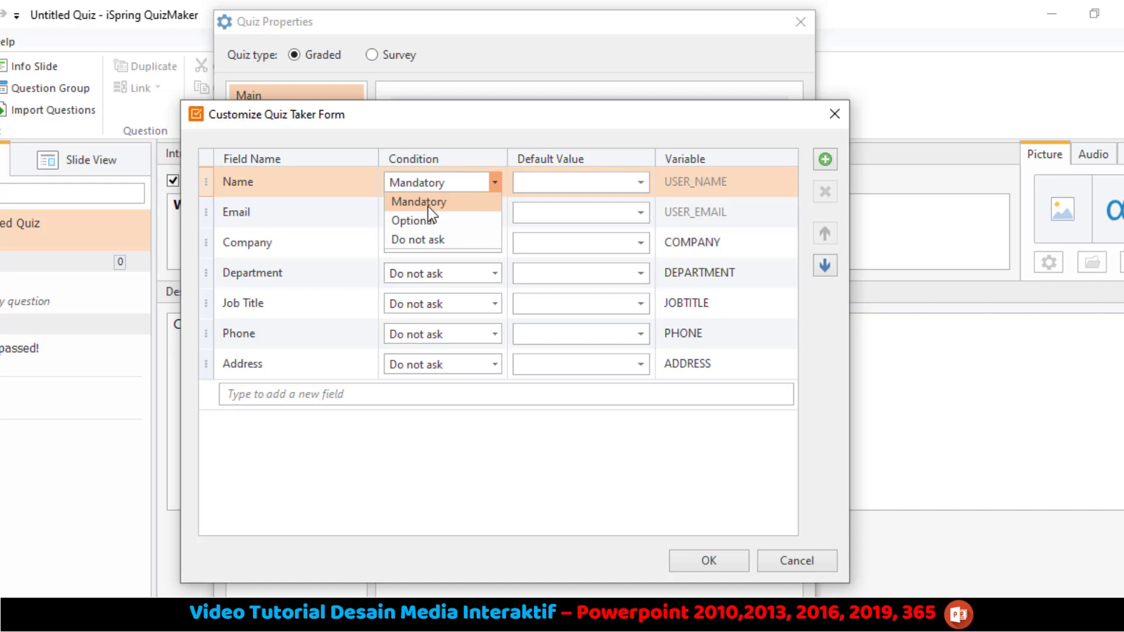
left_click(329, 179)
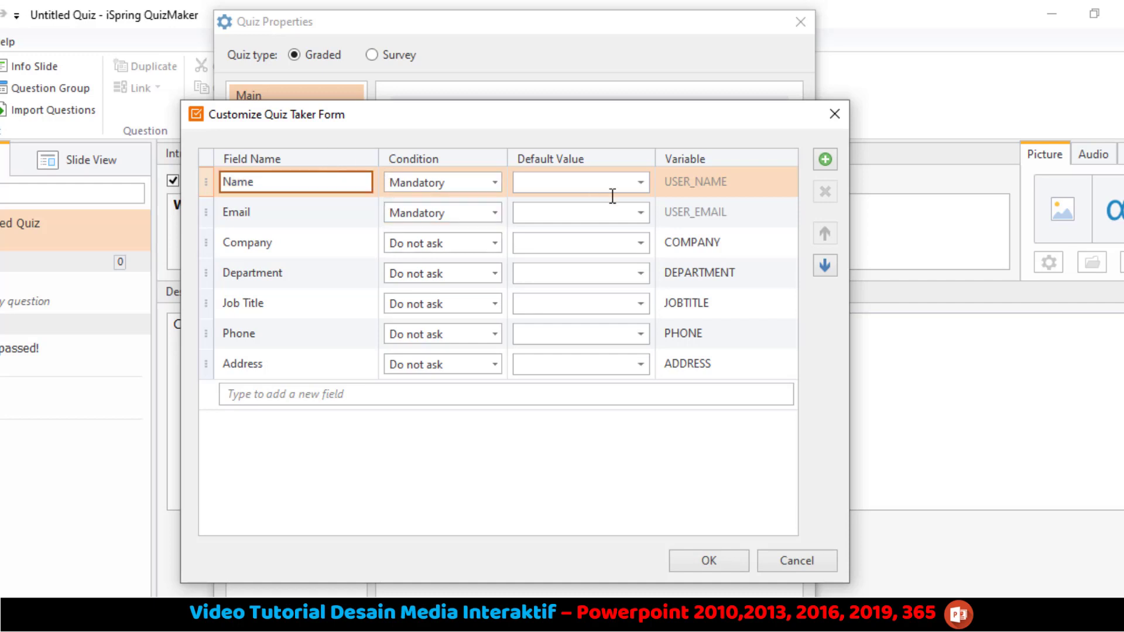
left_click(673, 186)
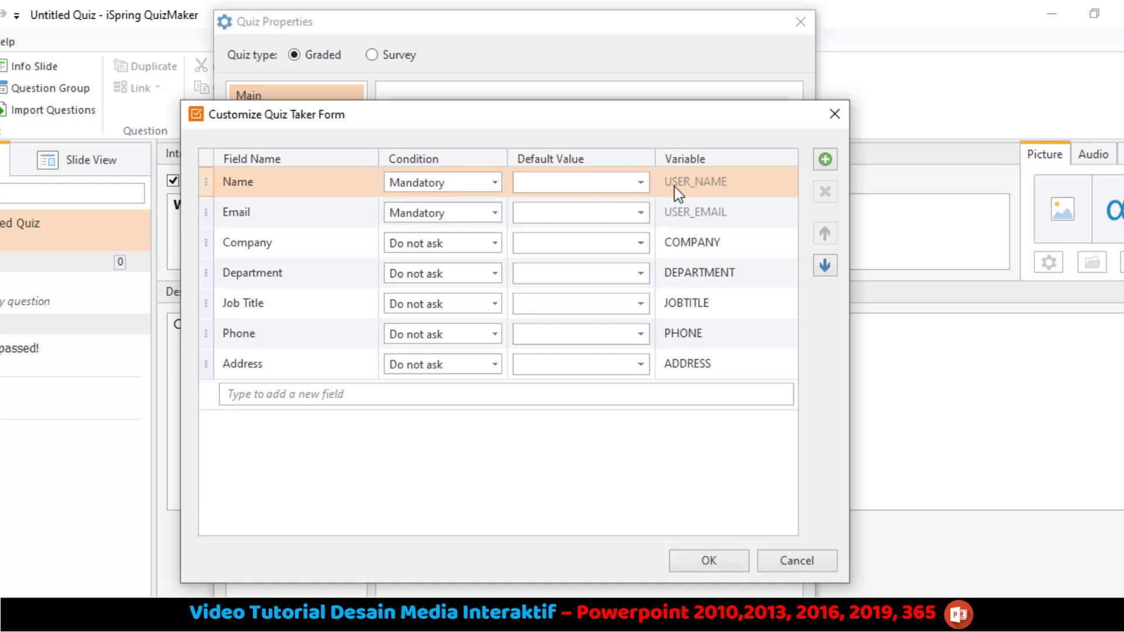
left_click(555, 377)
Step: Rename the Name field of the quiz taker form to "Nama Lengkap"
left_click(289, 183)
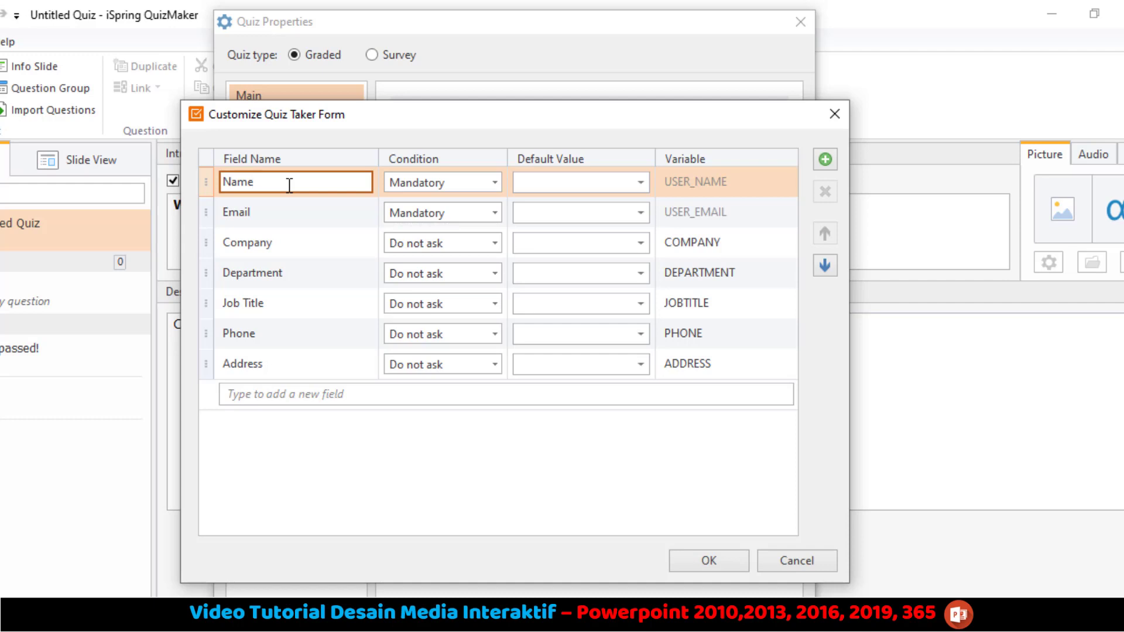
type("Na")
type("Nama")
key("BackSpace")
key("BackSpace")
key("BackSpace")
key("BackSpace")
key("BackSpace")
key("BackSpace")
key("BackSpace")
key("BackSpace")
key("BackSpace")
key("BackSpace")
type("Nama Lengkap")
Step: Rename the Email field of the quiz taker form to "Kelas"
left_click(269, 213)
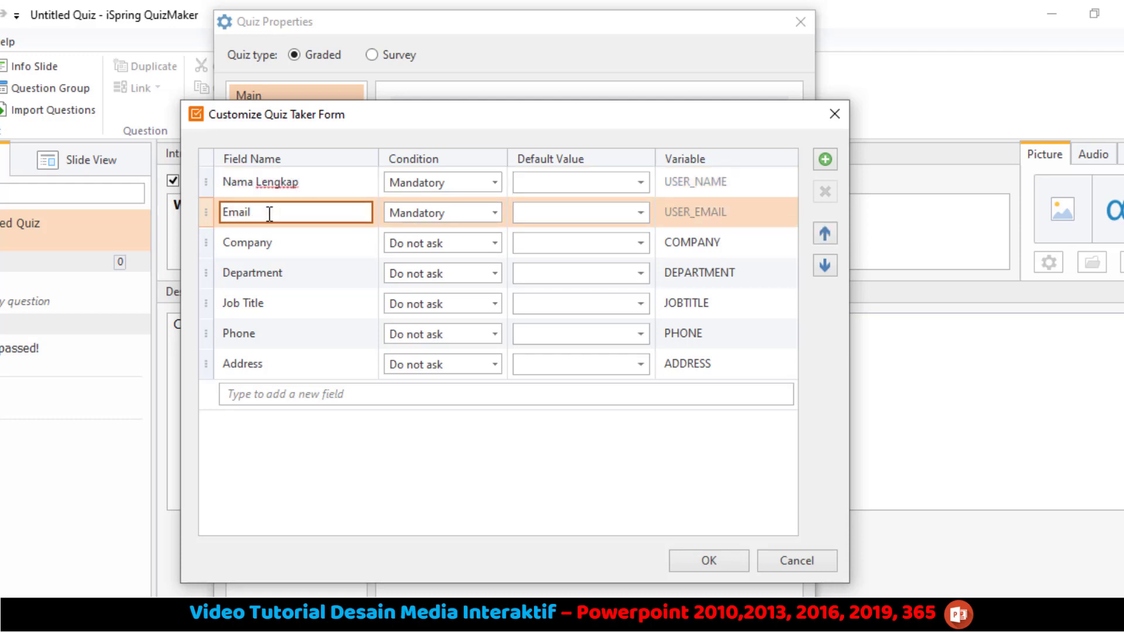
double_click(269, 213)
type("Kelasn")
key("BackSpace")
key("BackSpace")
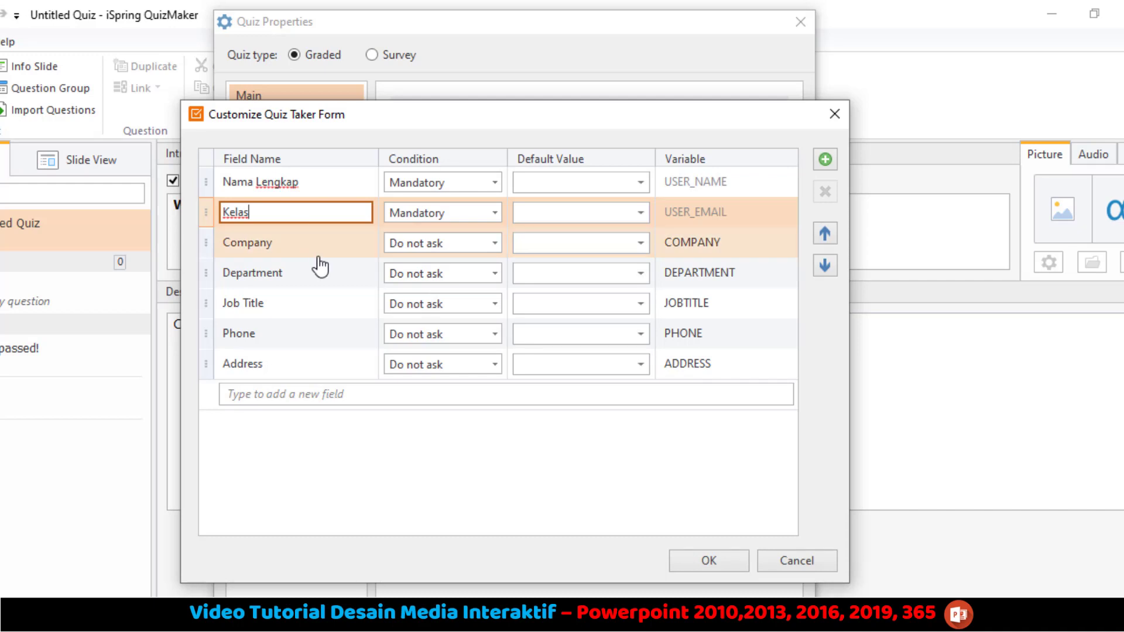
Step: Delete the Company and Department fields from the quiz taker form
left_click(337, 249)
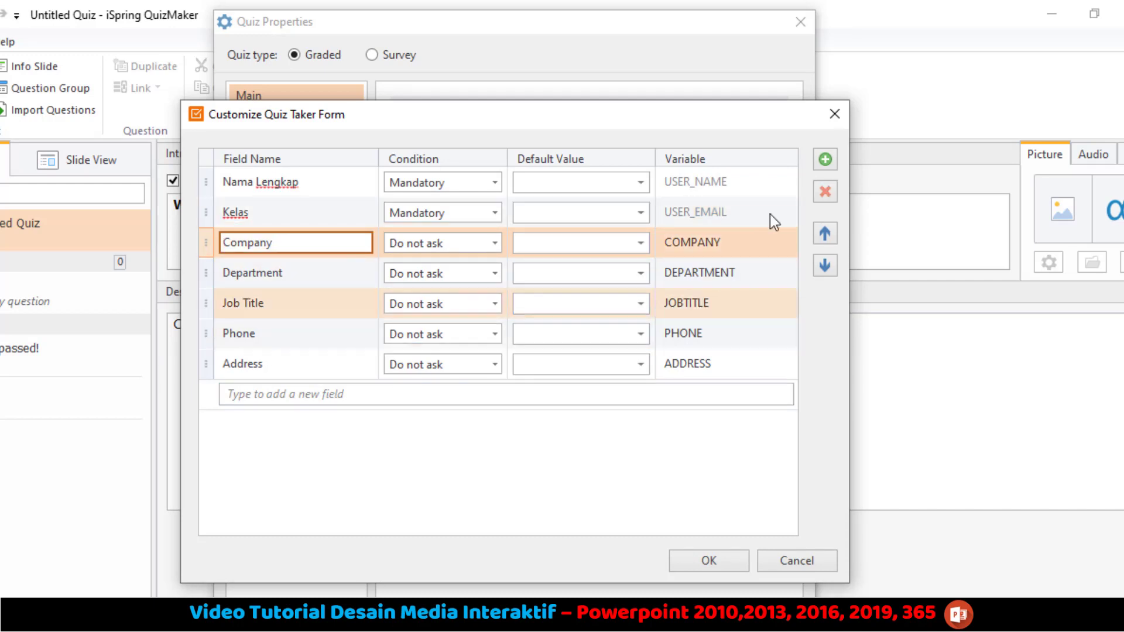
left_click(826, 191)
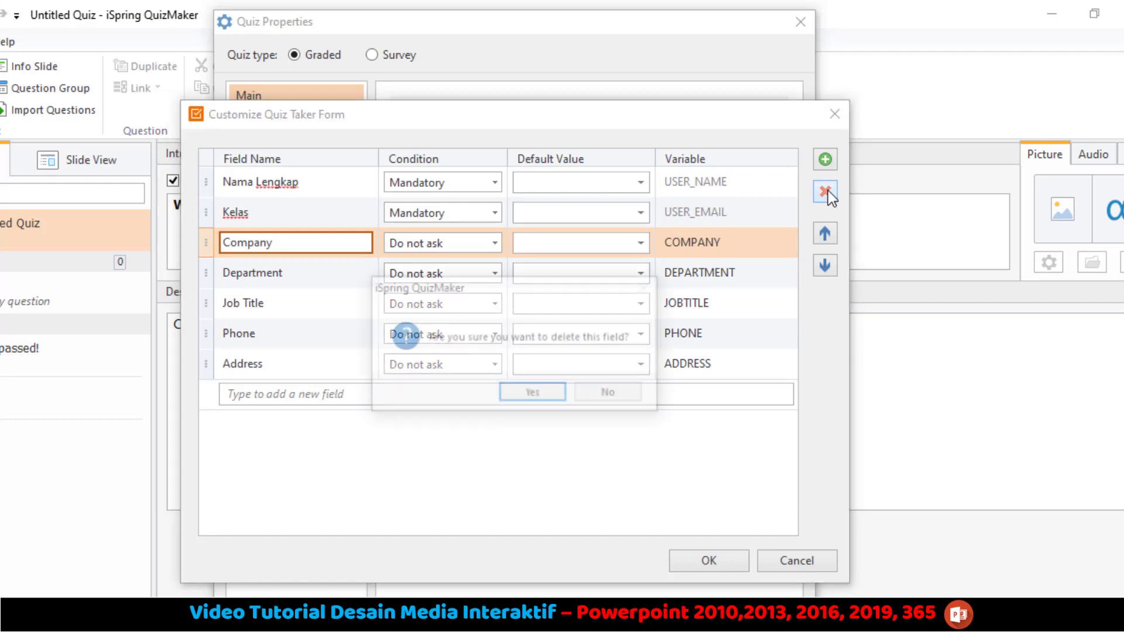
left_click(535, 392)
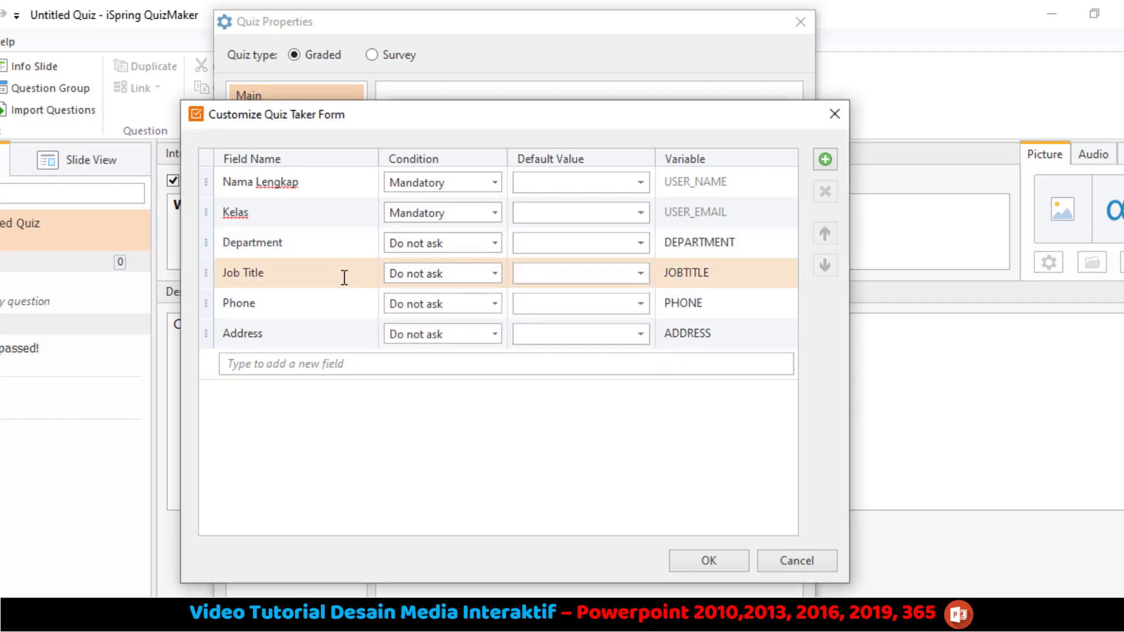
left_click(339, 250)
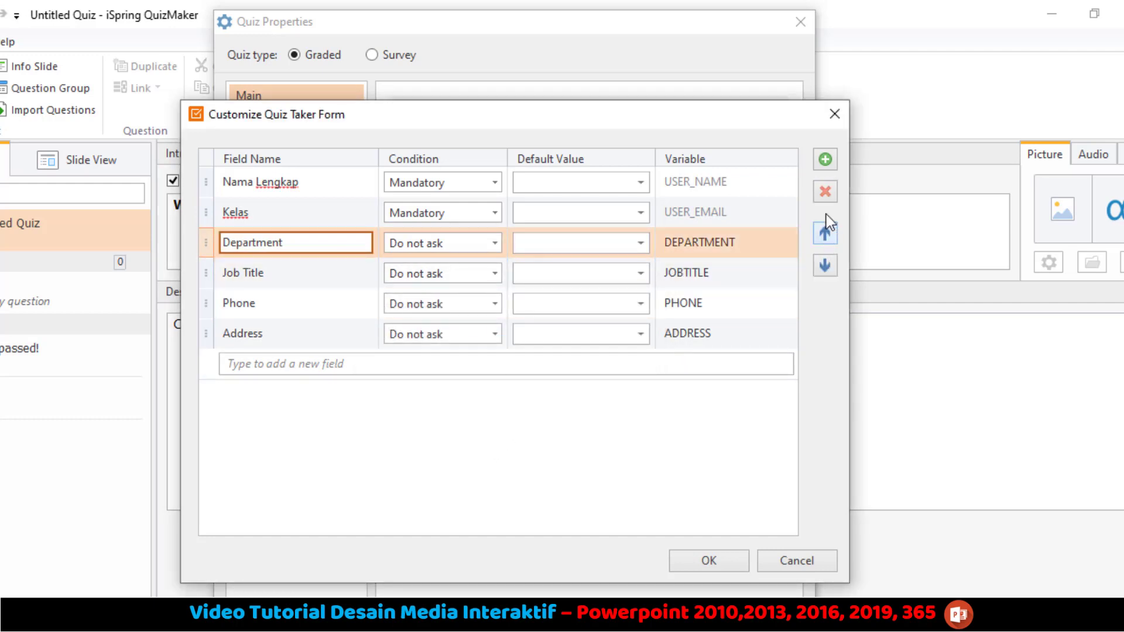
left_click(826, 199)
left_click(531, 394)
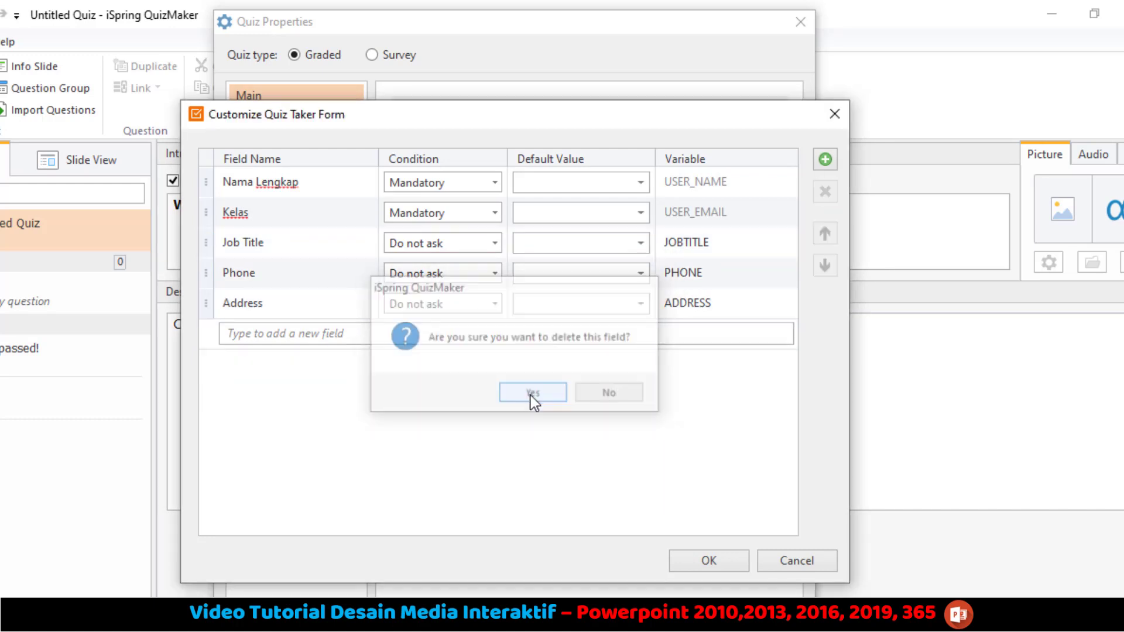
Step: Delete the Job Title, Phone and Address fields from the quiz taker form
left_click(327, 240)
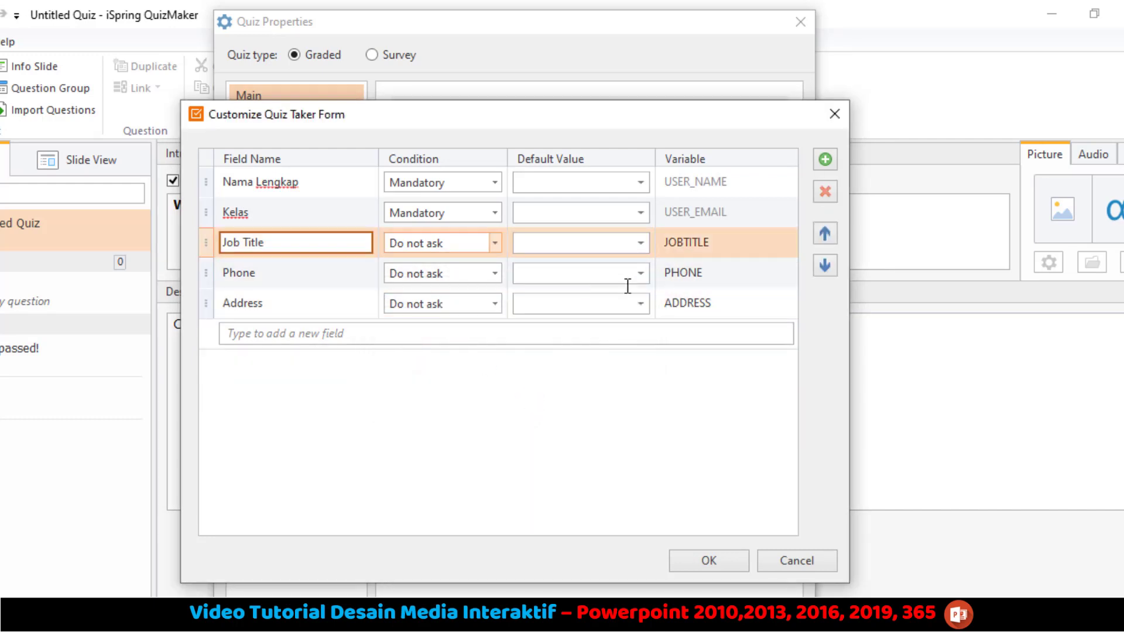
left_click(825, 192)
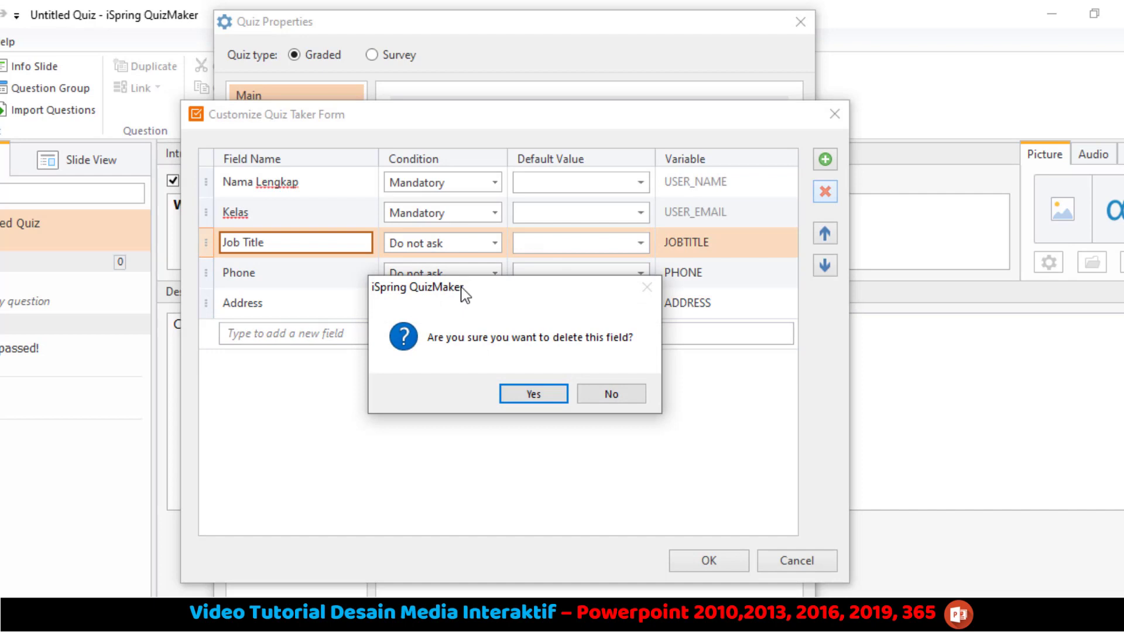
left_click(512, 392)
left_click(319, 244)
left_click(318, 244)
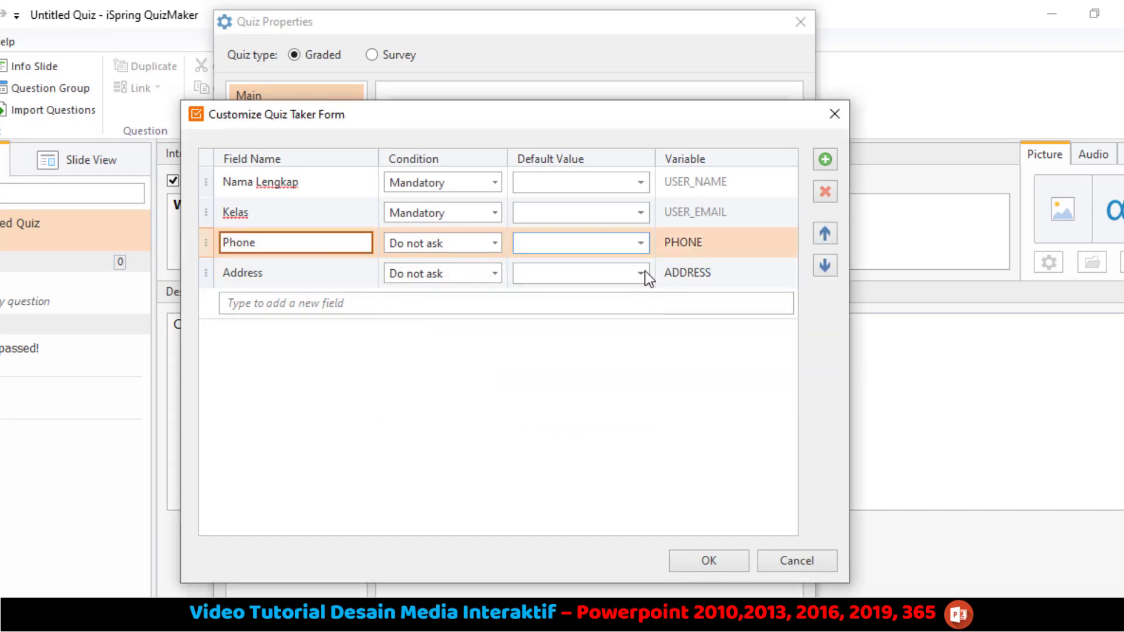
left_click(824, 193)
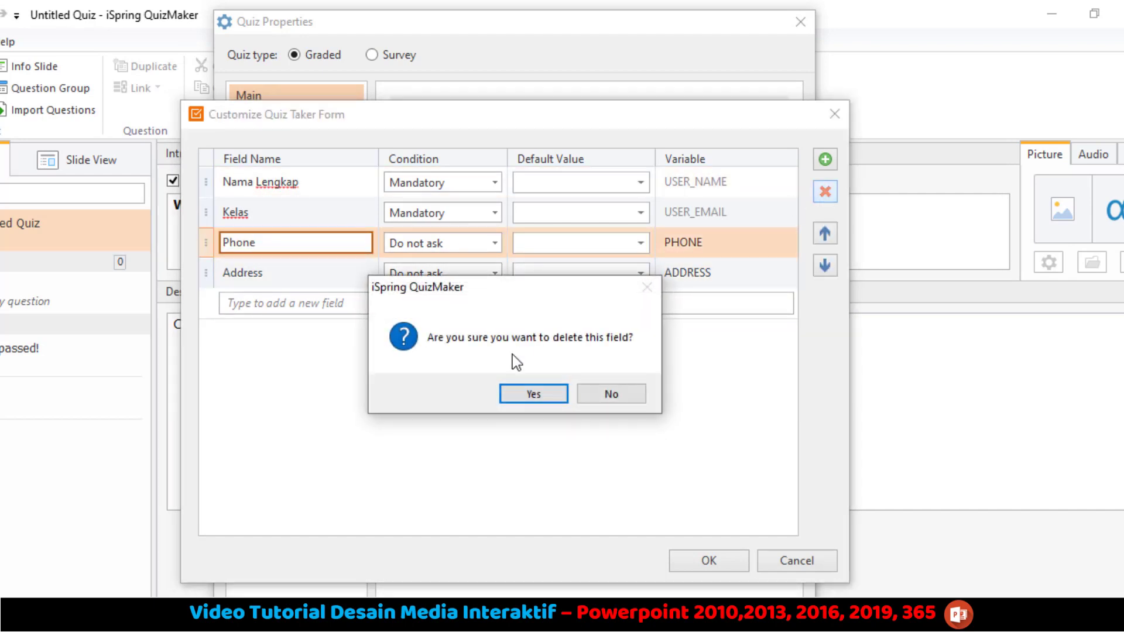
left_click(529, 391)
left_click(287, 245)
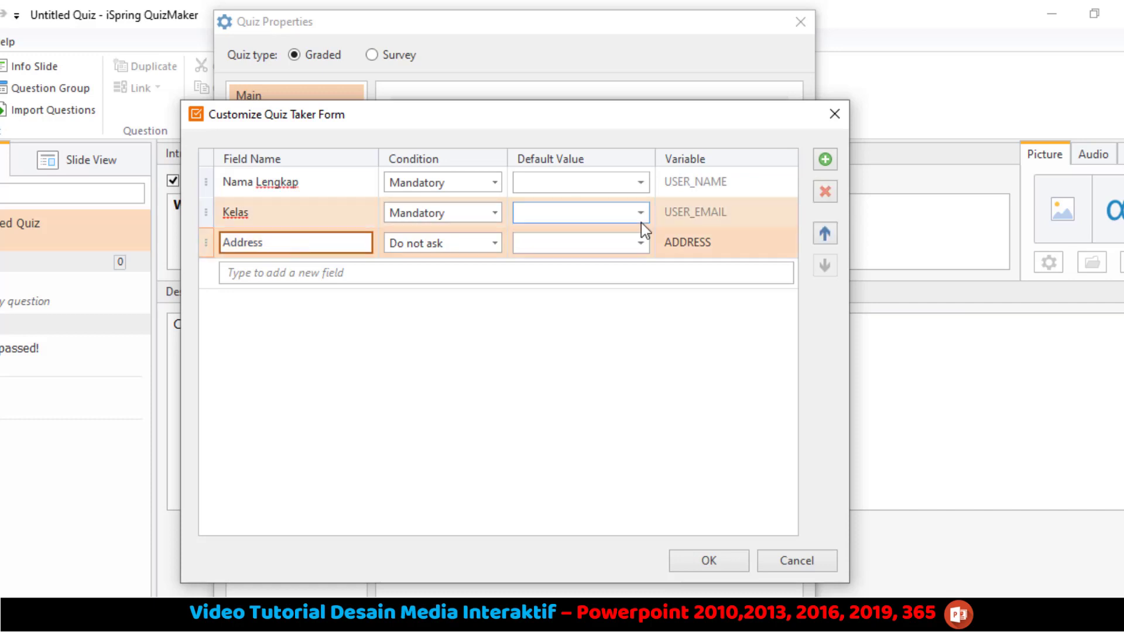
left_click(823, 198)
left_click(557, 394)
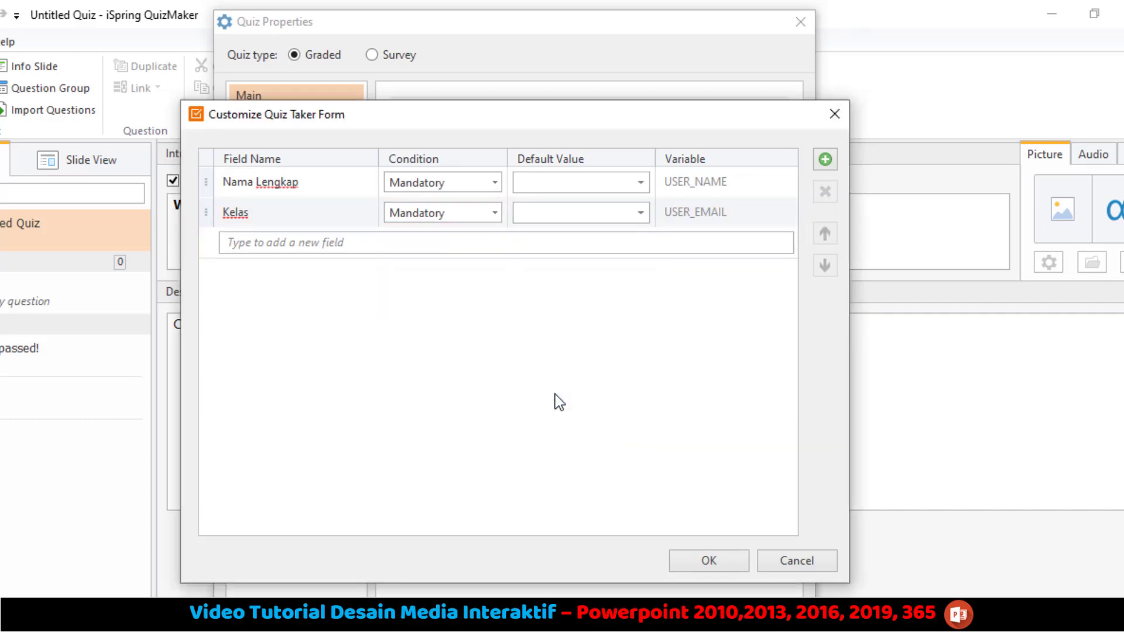
Step: Add a new field named "Jurusan" below the Kelas field in the quiz taker form
left_click(607, 208)
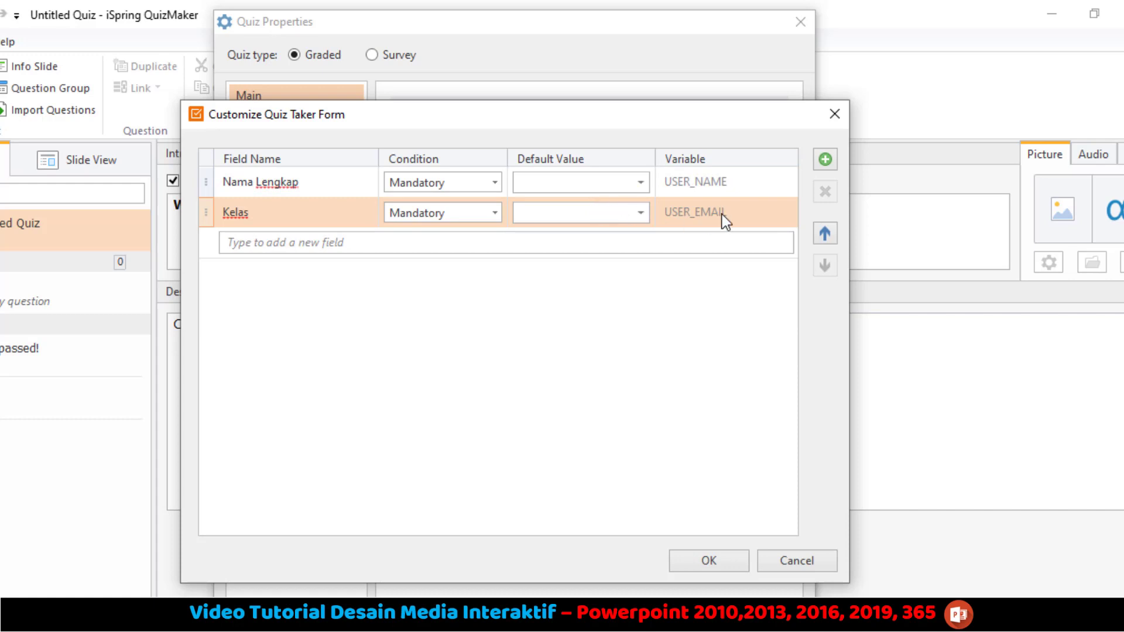
left_click(826, 162)
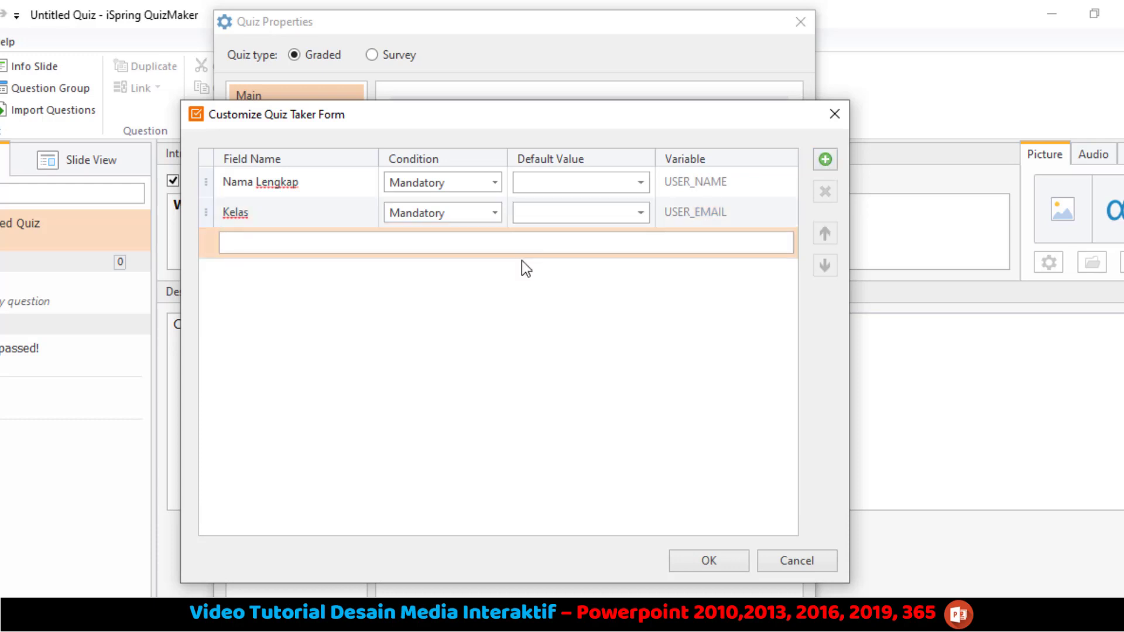
left_click(459, 406)
left_click(339, 243)
type("xcd")
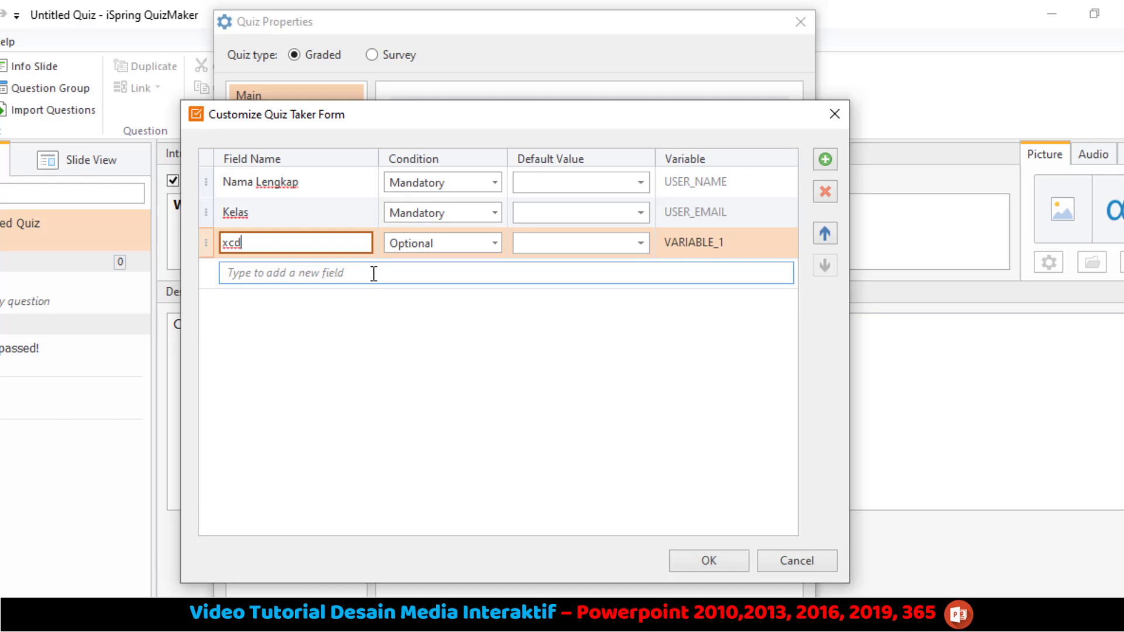
key("ctrl+a")
type("Jurusan")
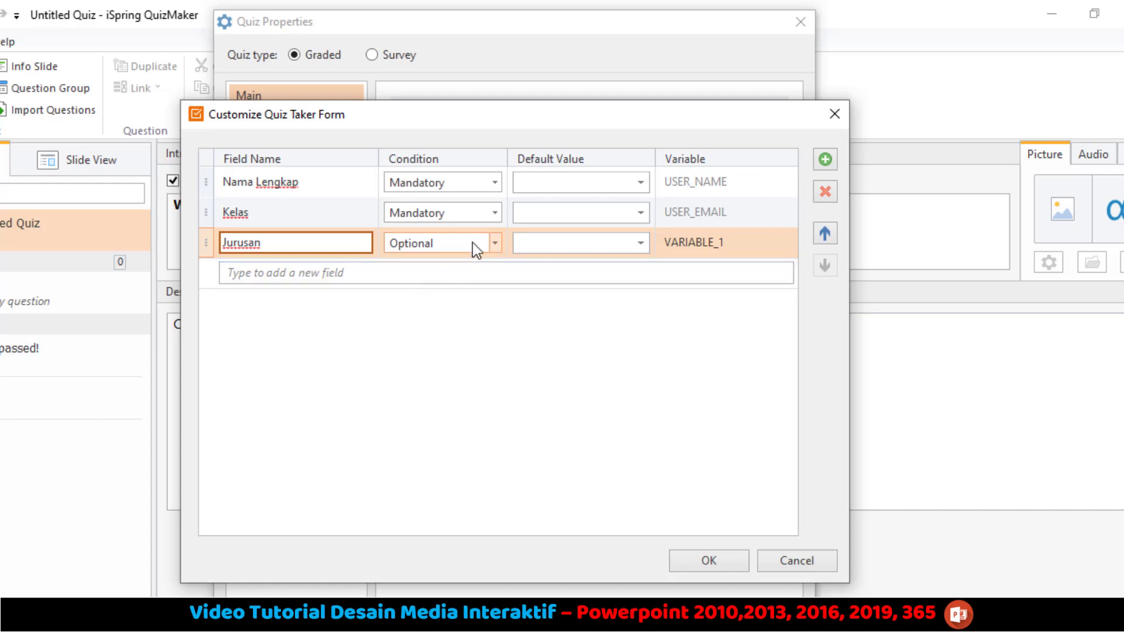
Step: Check the Nama Lengkap field's condition options and set the Jurusan field's condition to Mandatory
left_click(459, 191)
left_click(459, 190)
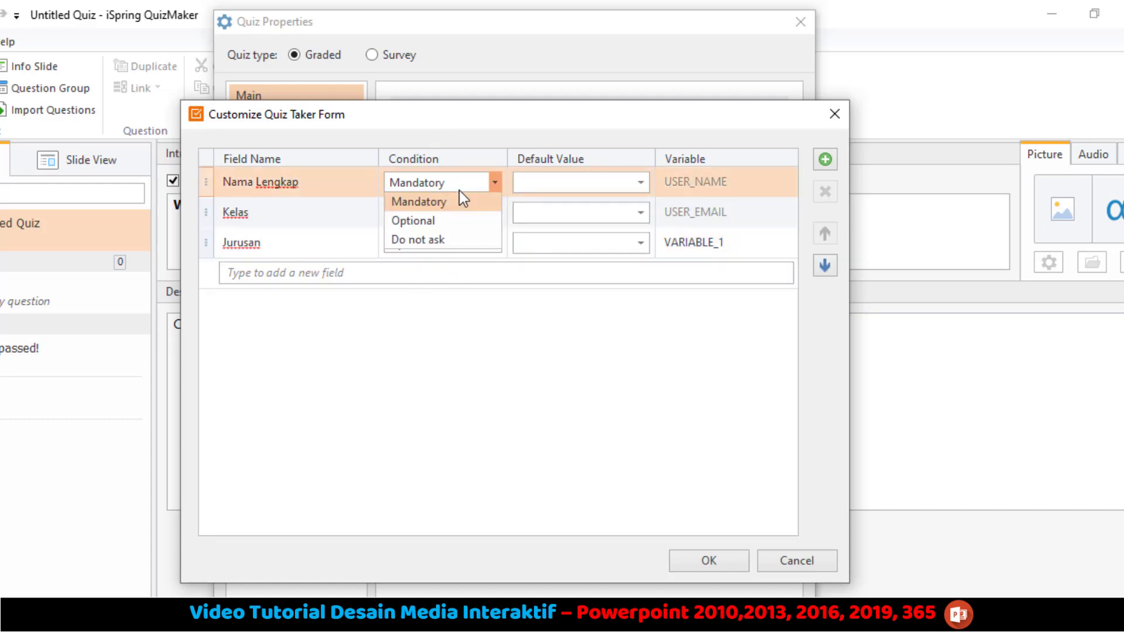
left_click(469, 187)
left_click(469, 187)
left_click(469, 188)
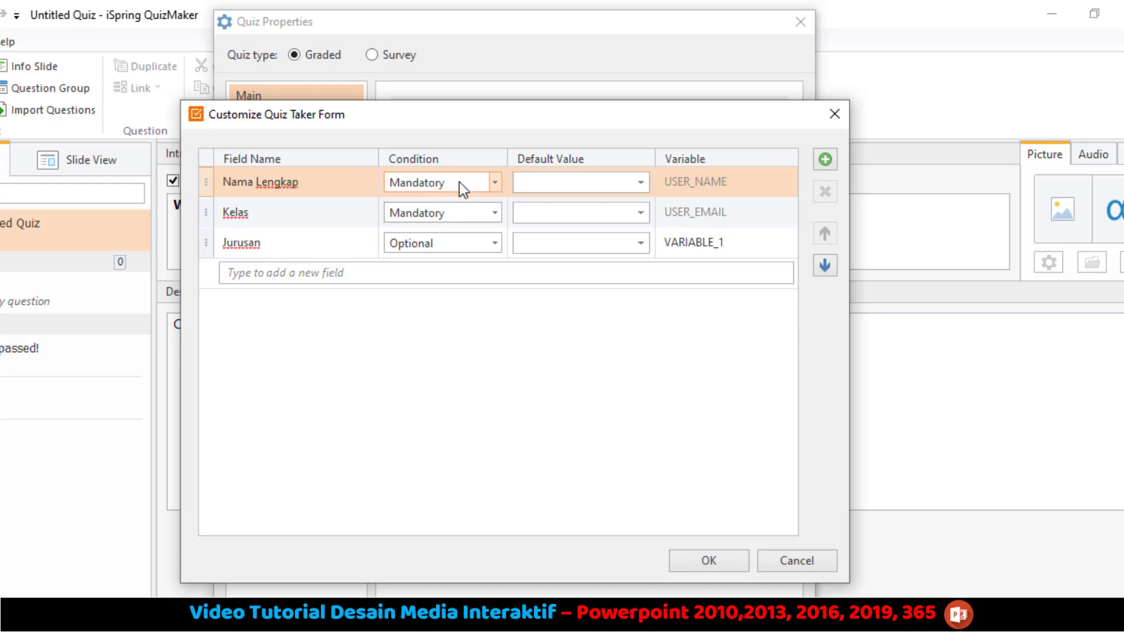
left_click(466, 239)
left_click(466, 240)
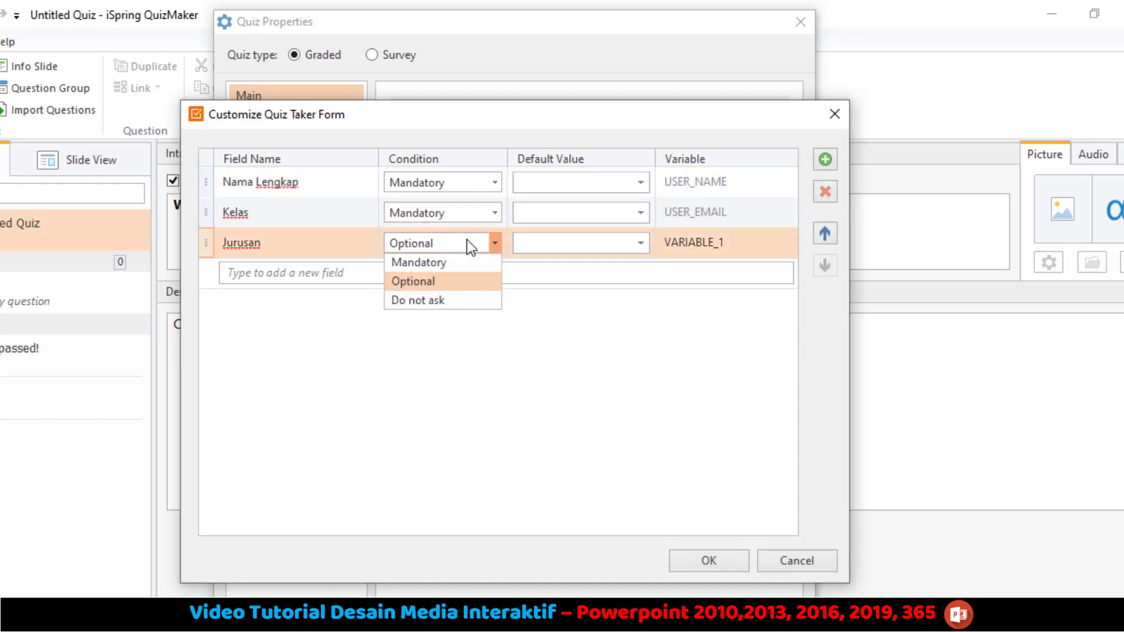
left_click(457, 264)
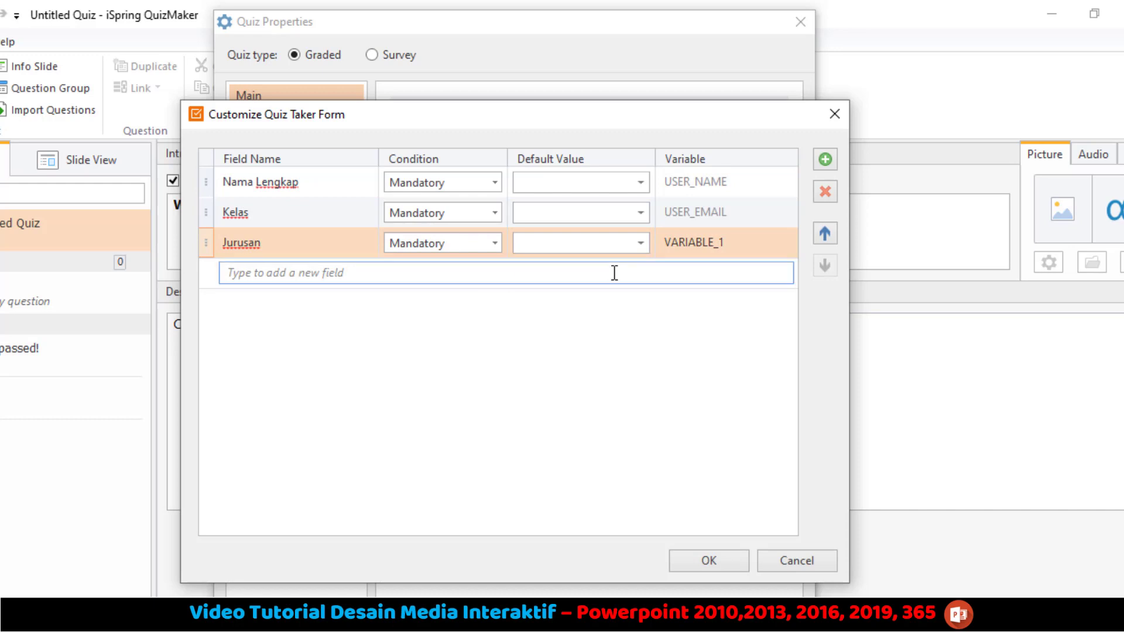
Step: Rename the Jurusan field's variable to "JURUSAN"
left_click(705, 243)
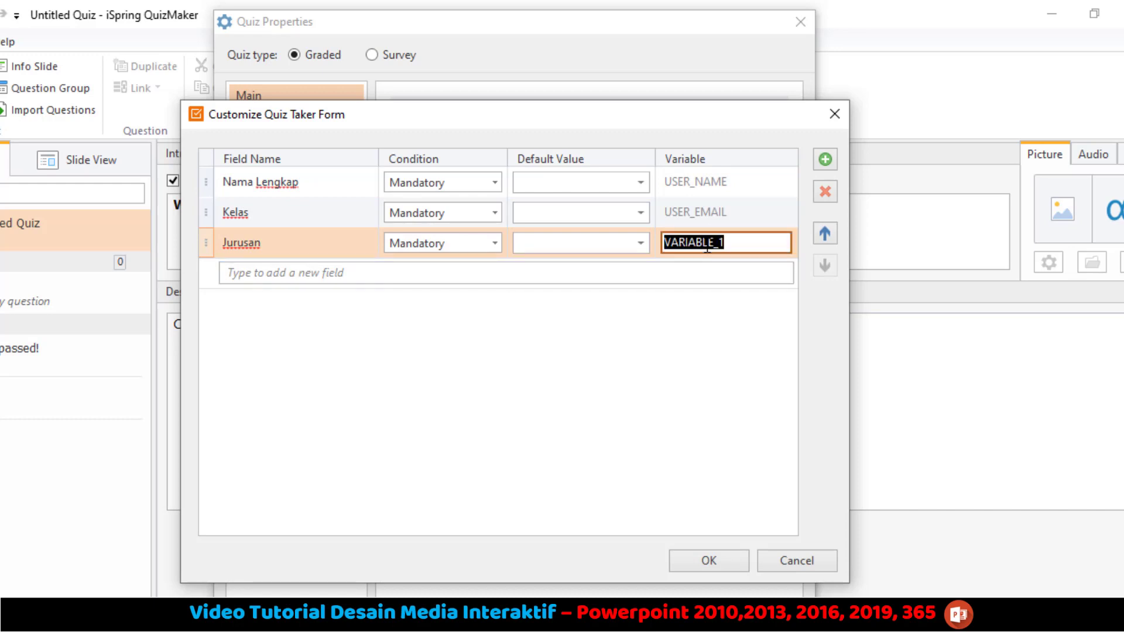
left_click(705, 316)
left_click(712, 213)
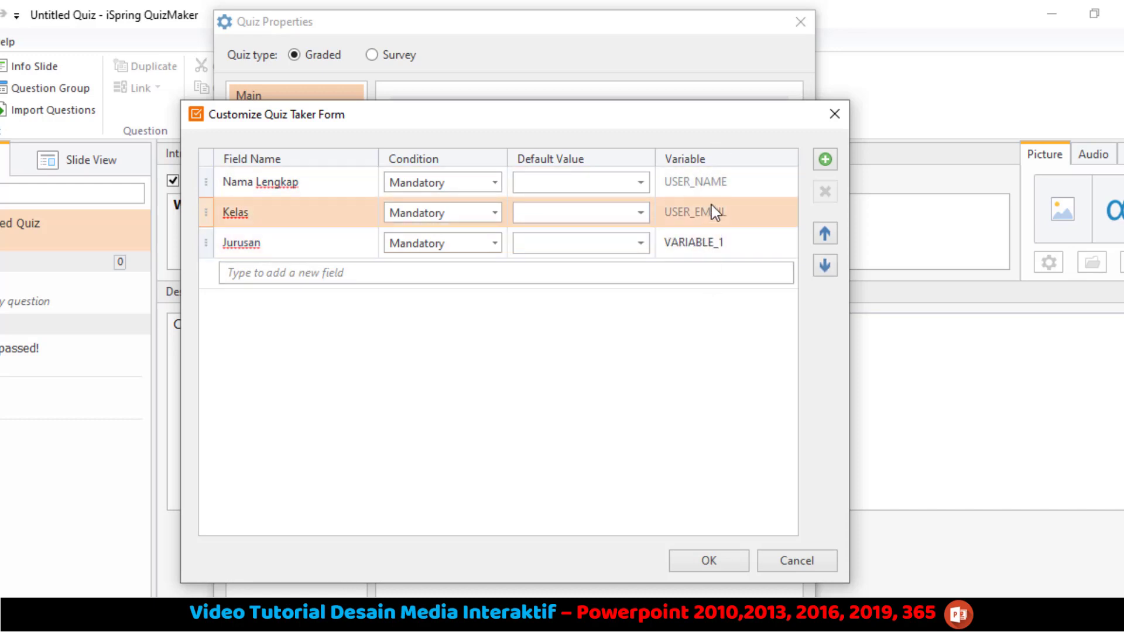
left_click(707, 244)
left_click(703, 245)
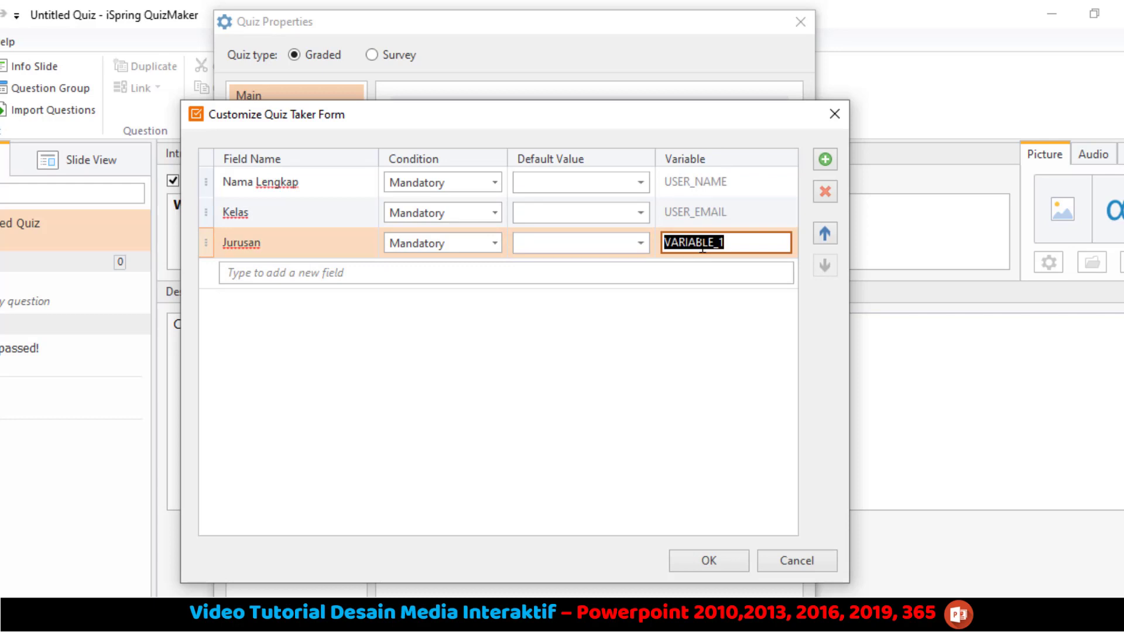
type("JURUSAN")
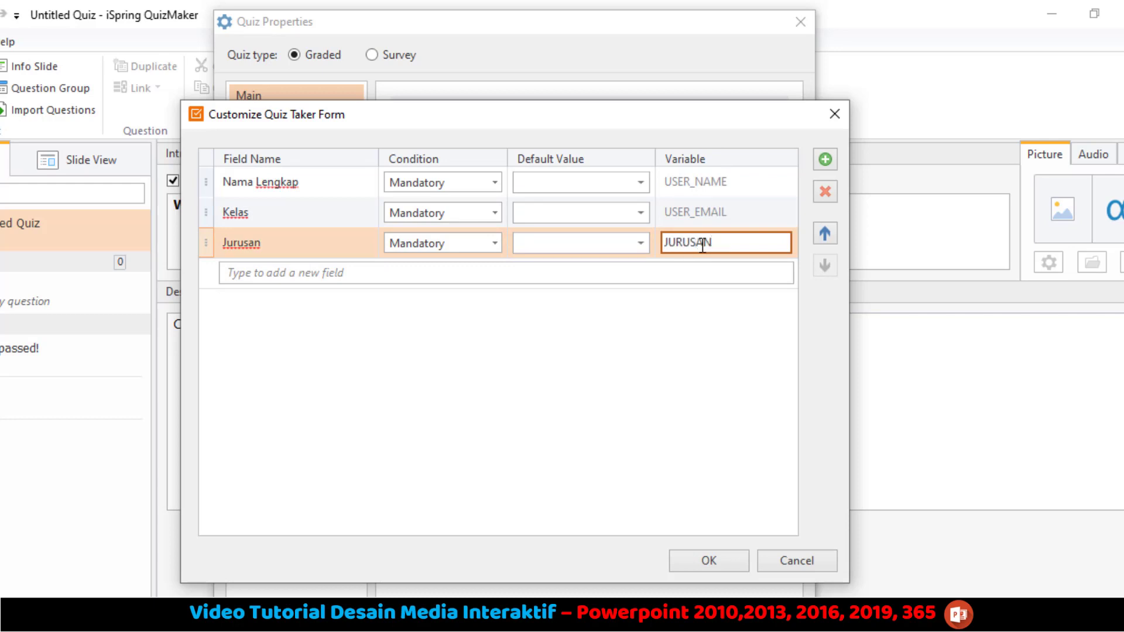
Step: Review the default value entries of the Nama Lengkap and Jurusan fields, leave them empty and accept the customized quiz taker form
left_click(597, 182)
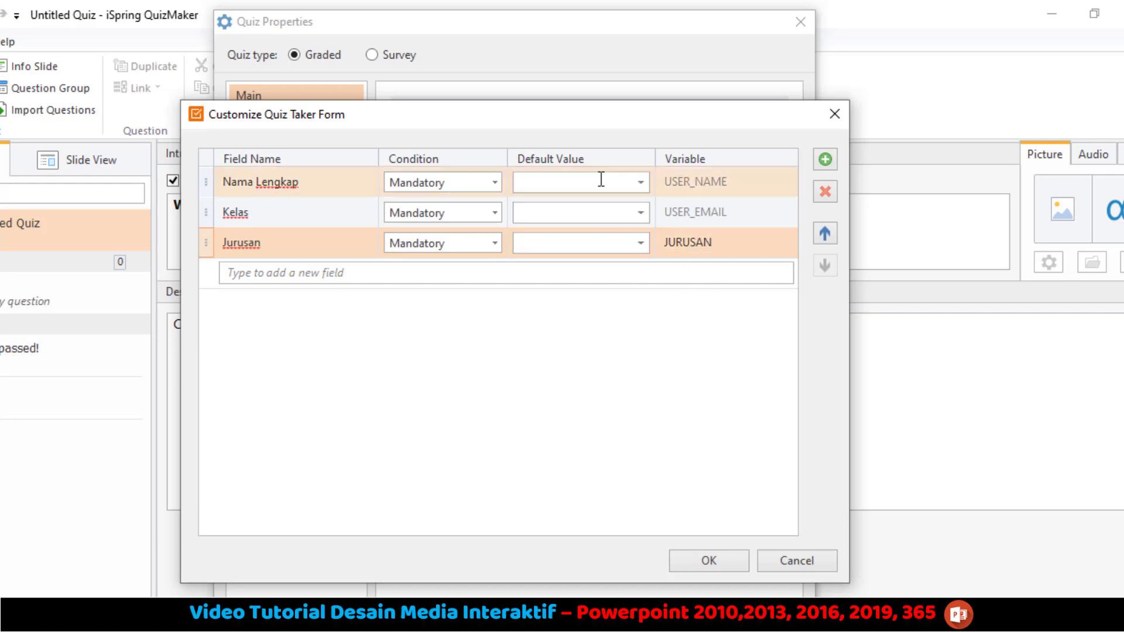
left_click(636, 182)
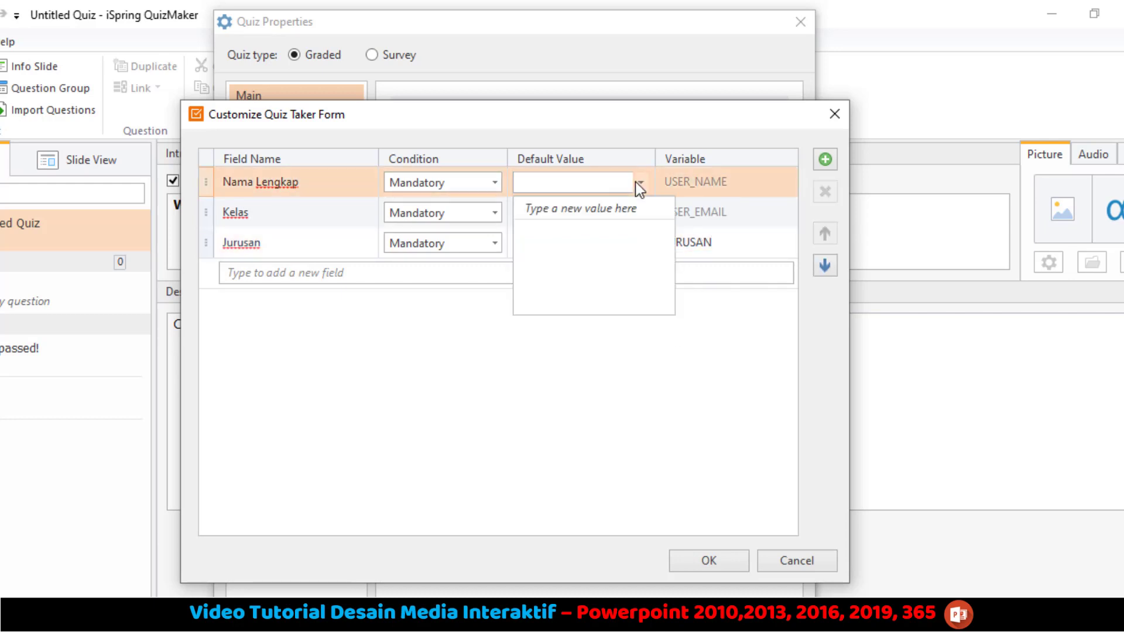
left_click(604, 211)
left_click(571, 465)
left_click(592, 246)
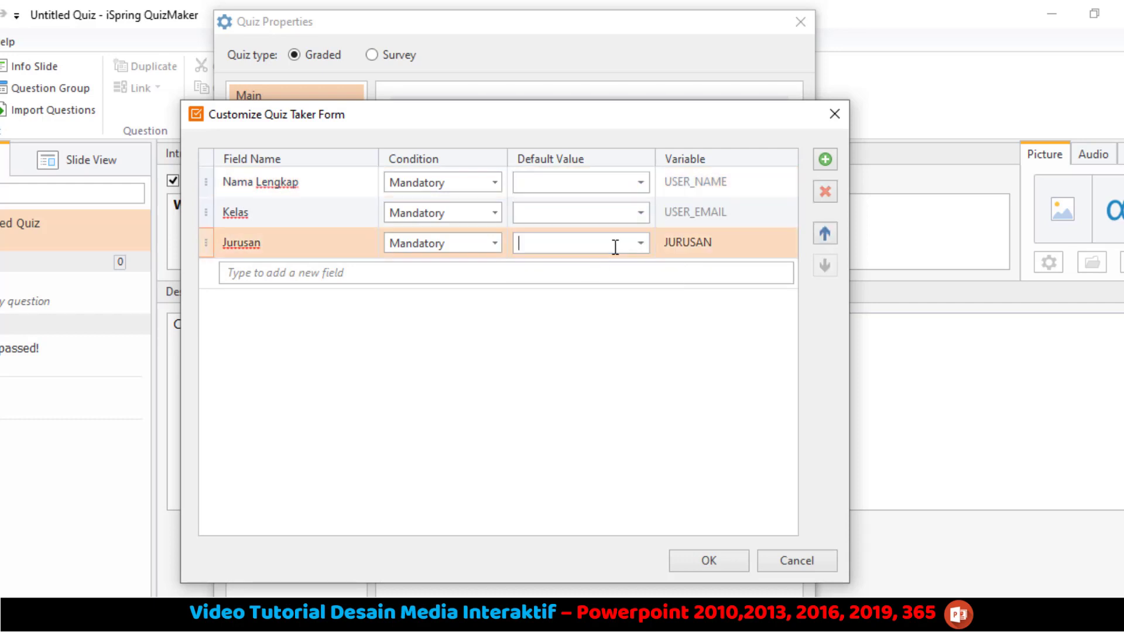
left_click(642, 247)
left_click(696, 353)
left_click(703, 561)
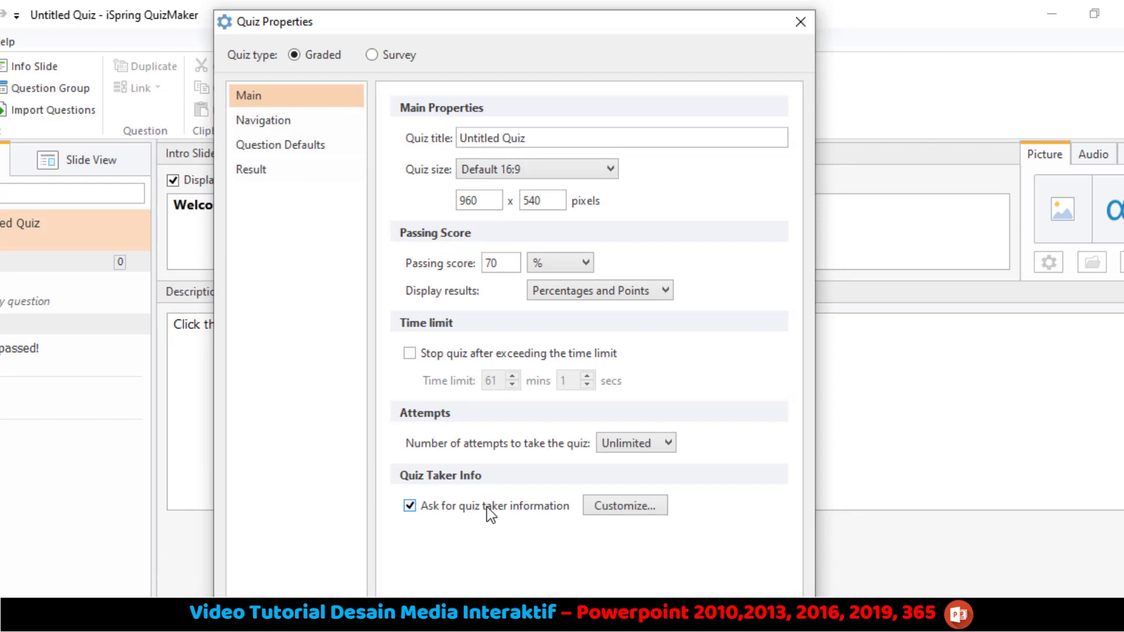
Step: Open the quiz's navigation properties and choose the "Submit all at once" preset
left_click(277, 123)
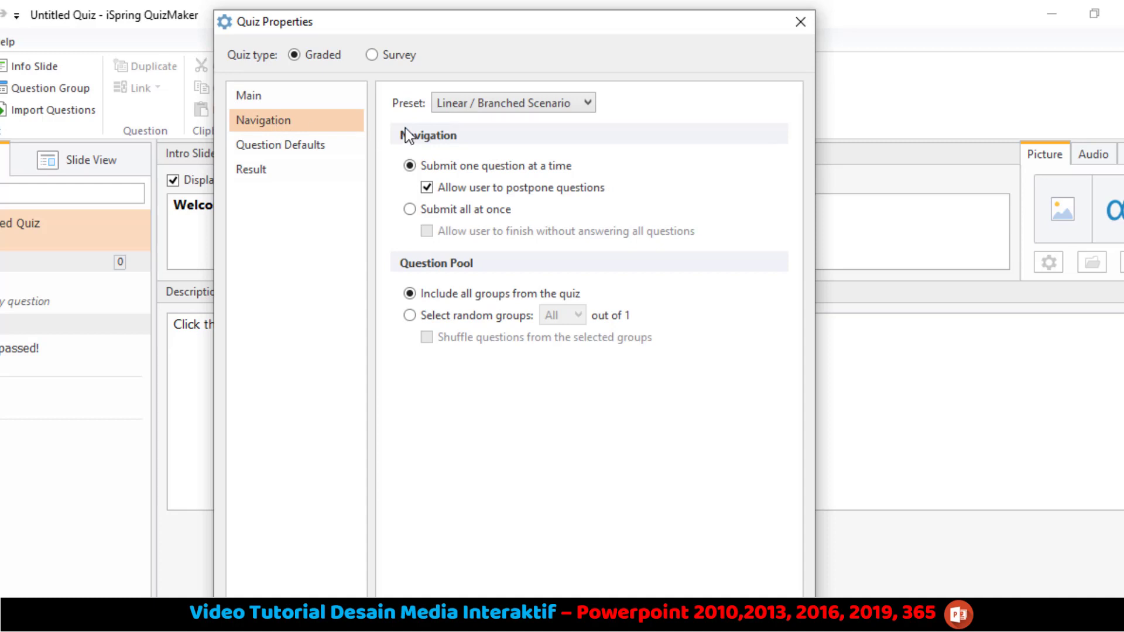
left_click(519, 103)
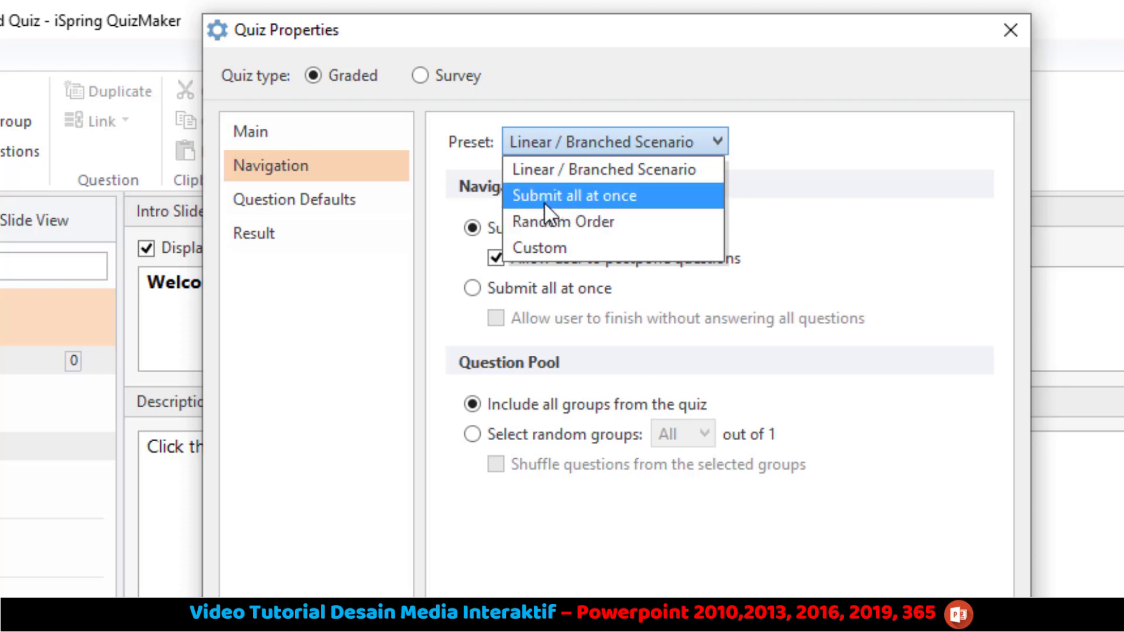
left_click(589, 195)
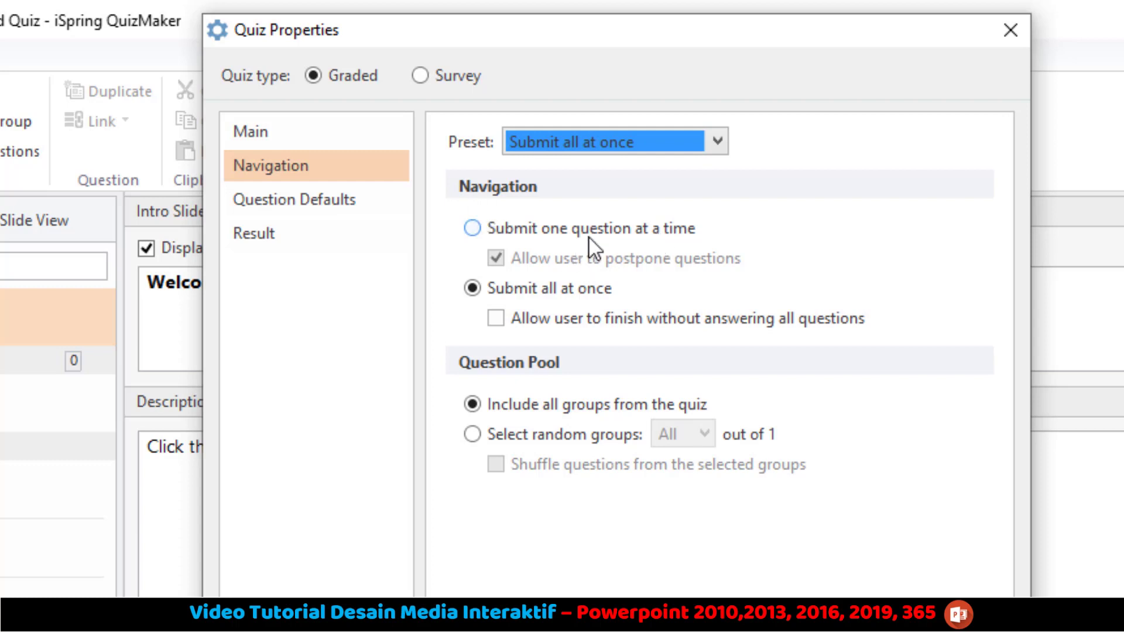
Step: Try switching between submitting one question at a time and all at once, and try the option to finish without answering all questions
left_click(473, 228)
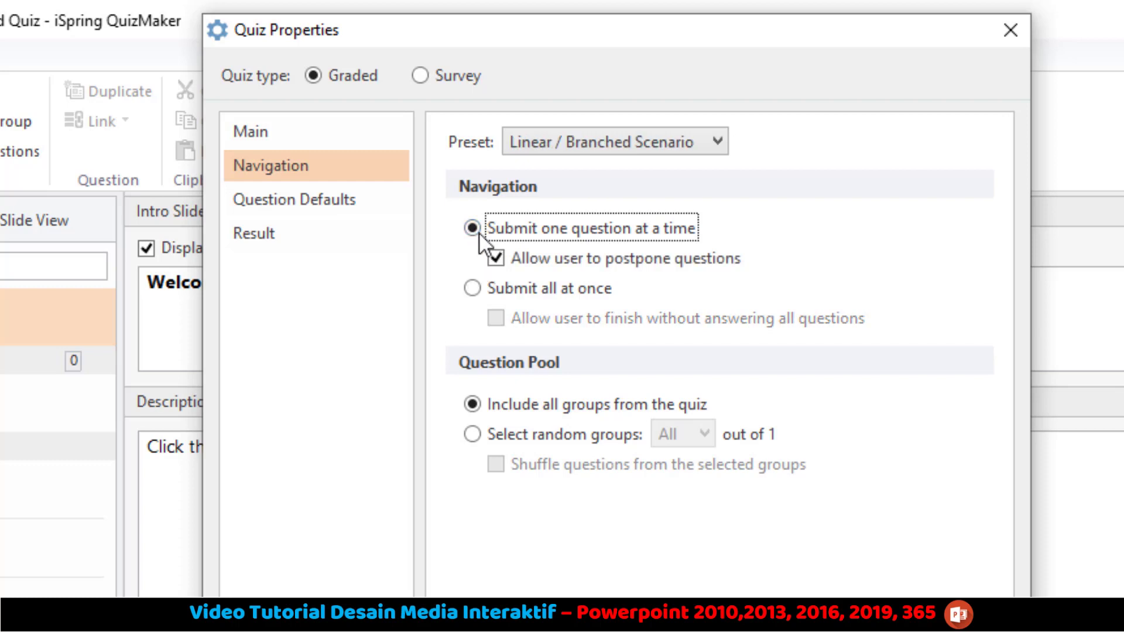
left_click(473, 288)
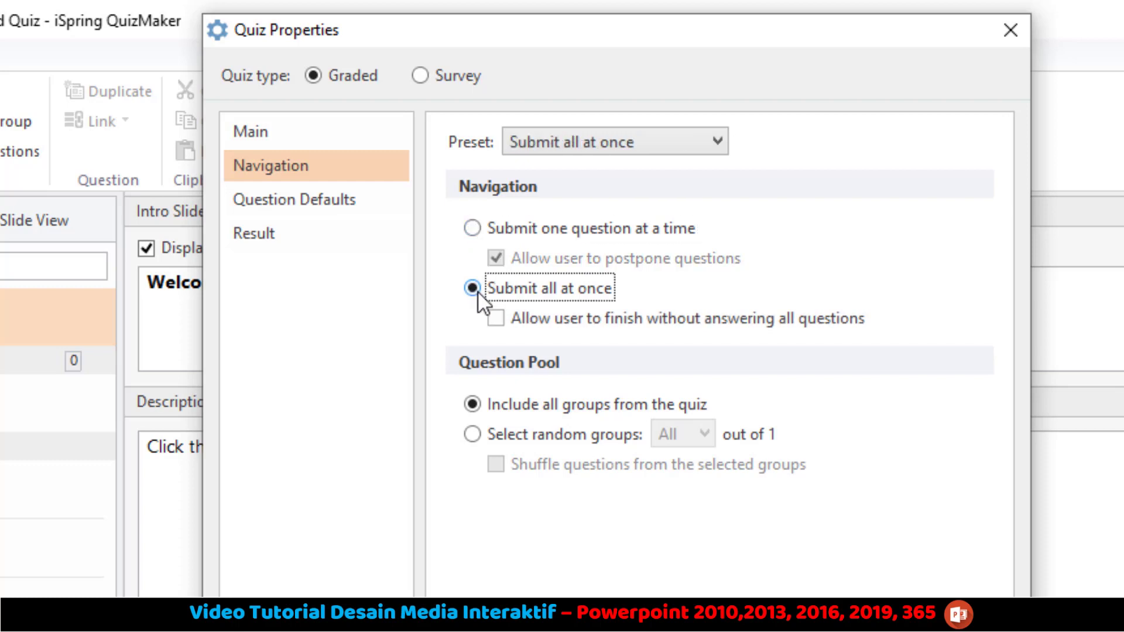
left_click(473, 228)
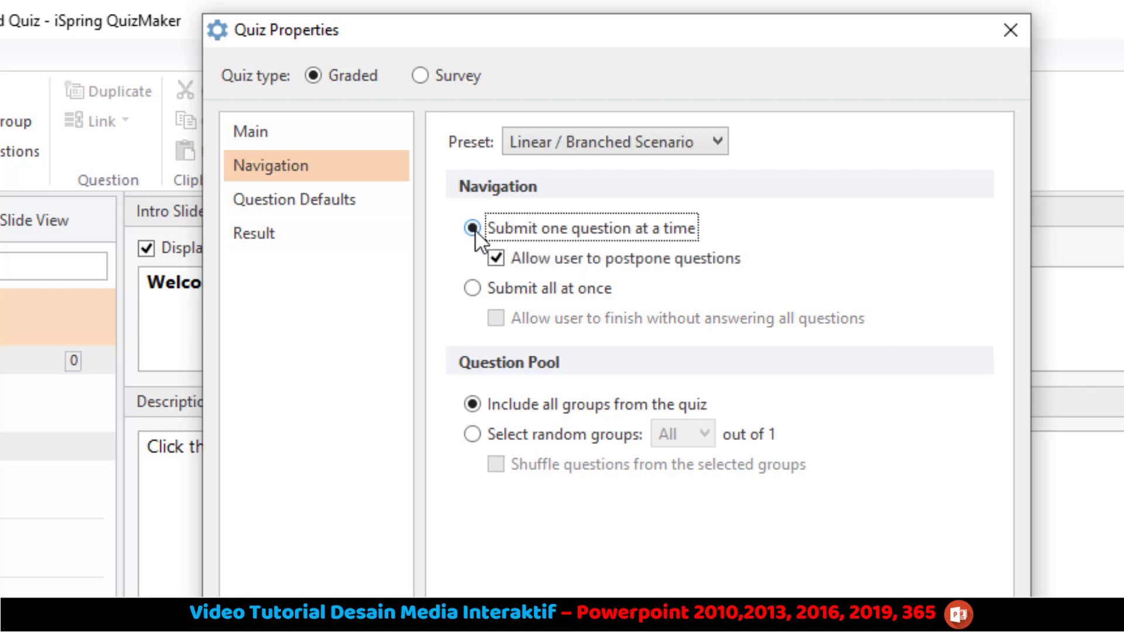
left_click(472, 289)
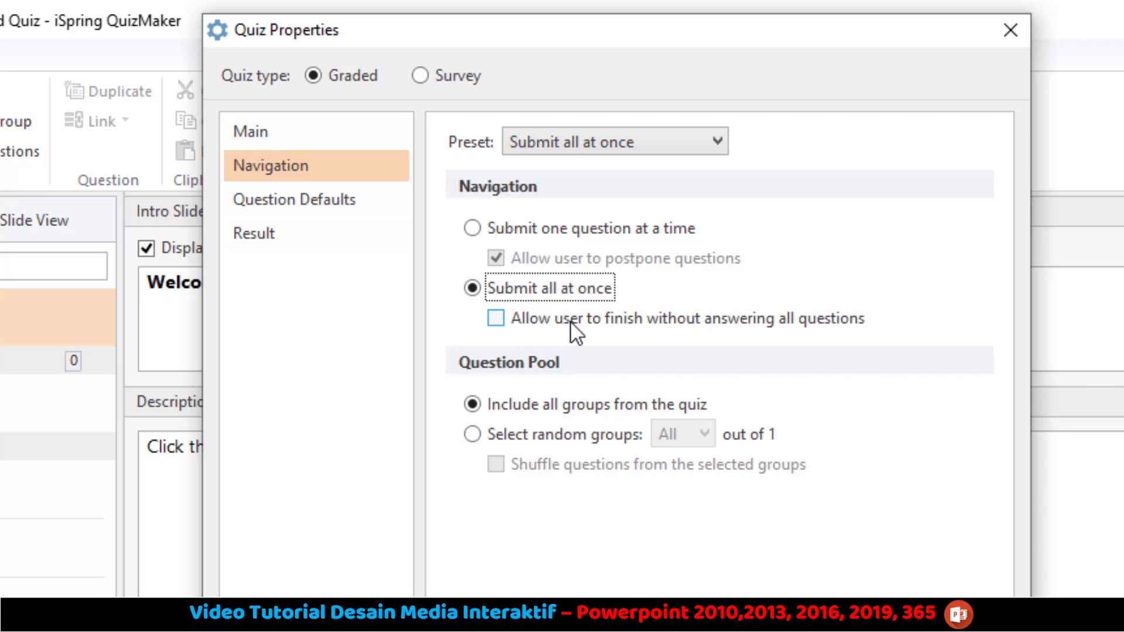
left_click(497, 319)
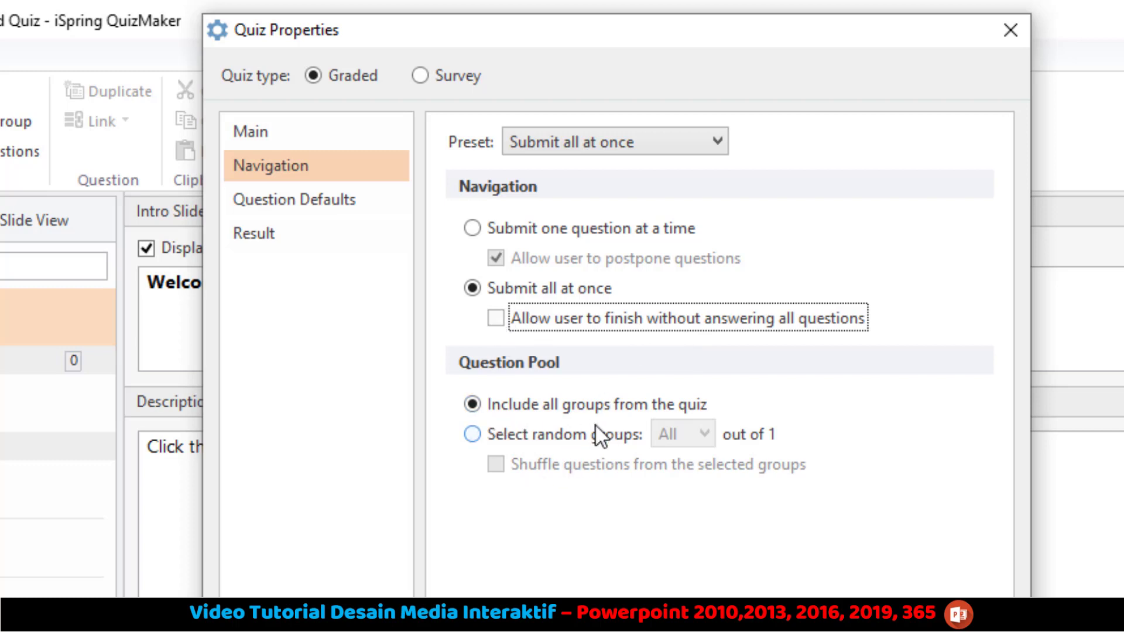
Step: Try a question pool of all random groups with shuffled questions, and return the navigation preset to "Submit all at once"
left_click(474, 436)
left_click(674, 434)
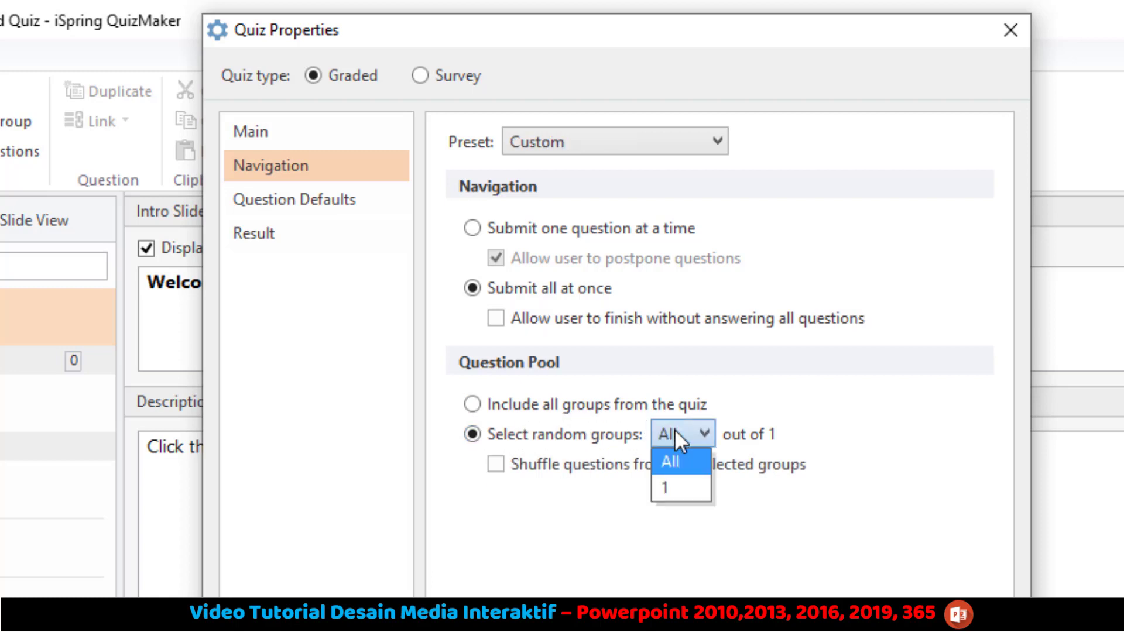
left_click(676, 464)
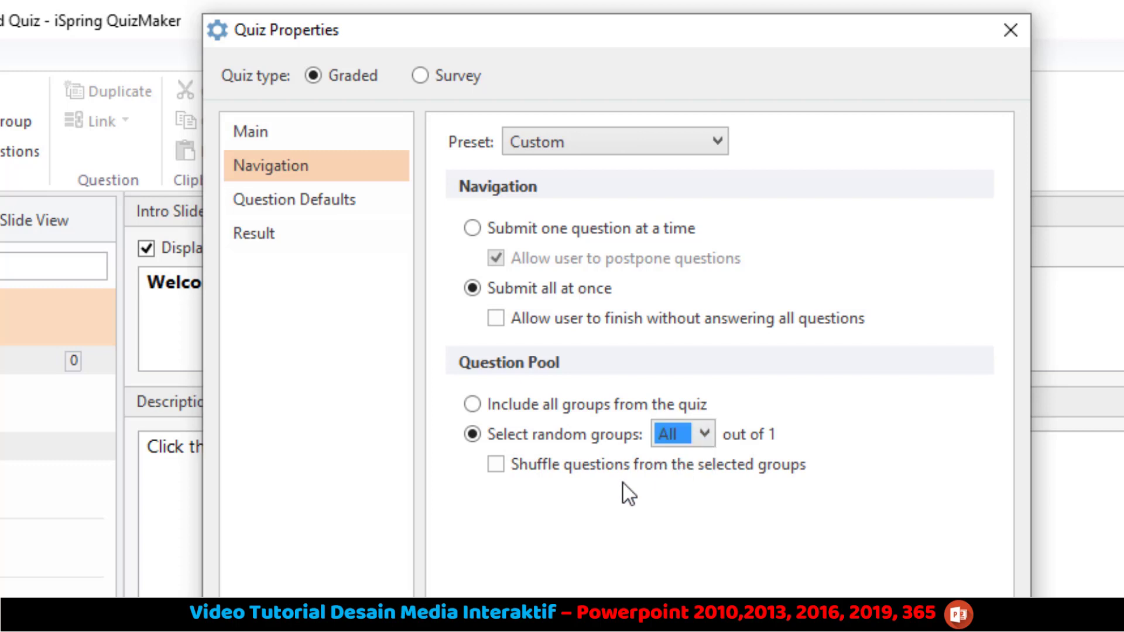
left_click(500, 469)
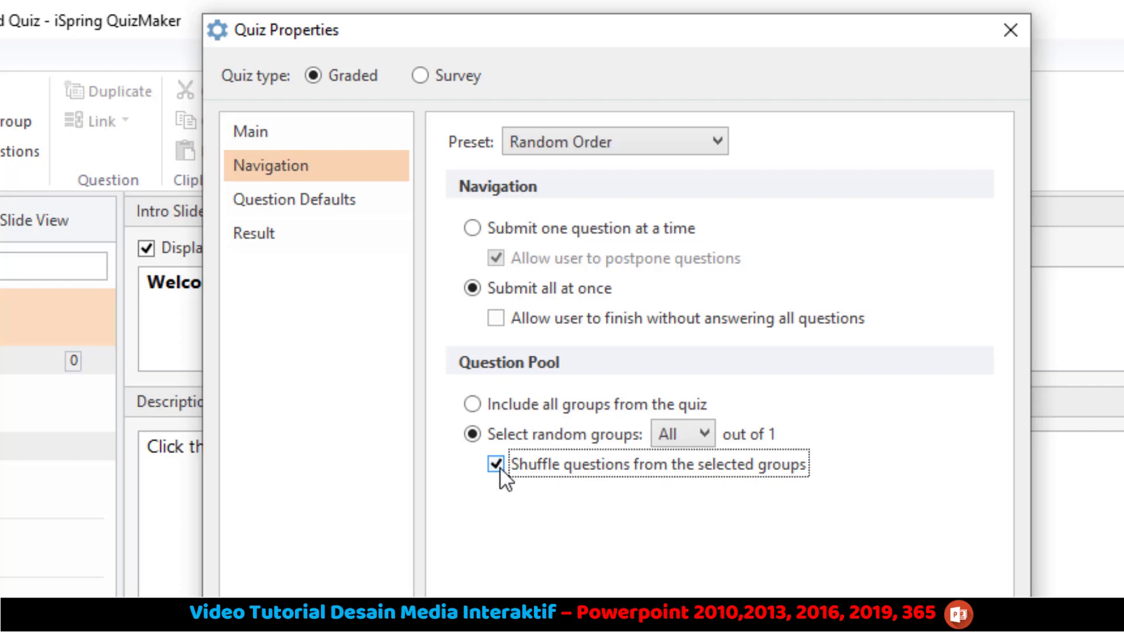
left_click(682, 143)
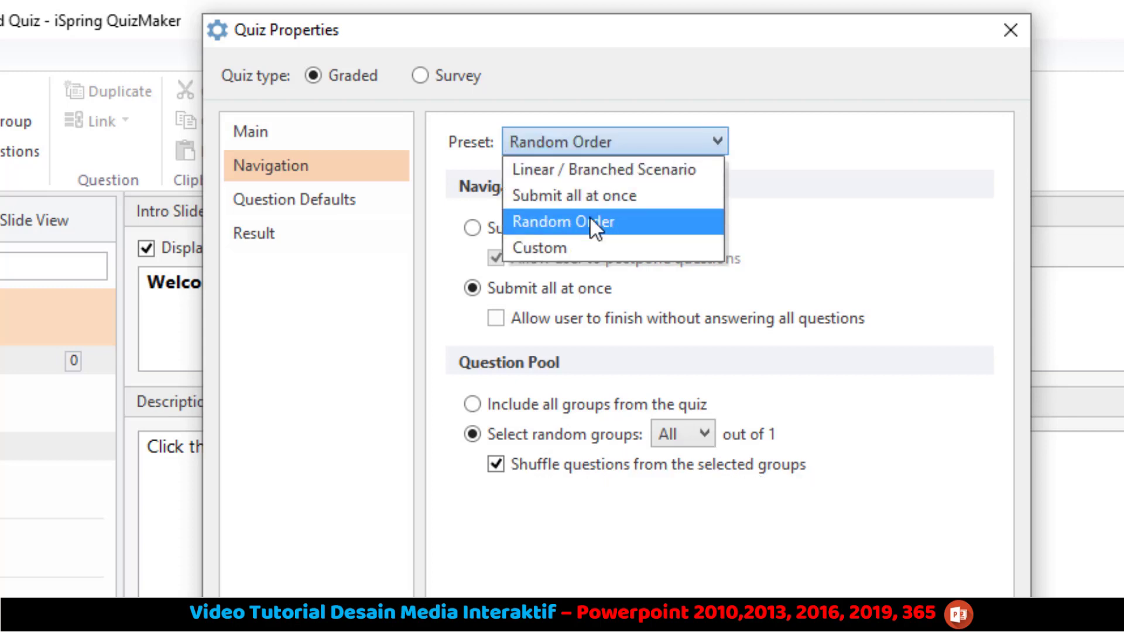
left_click(612, 195)
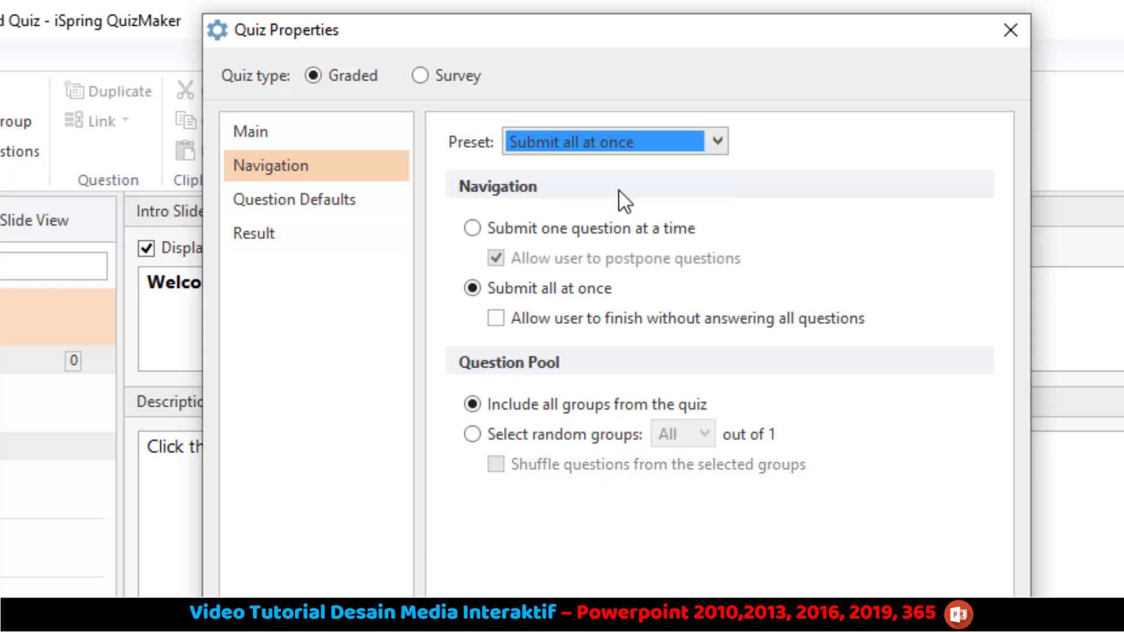
left_click(615, 140)
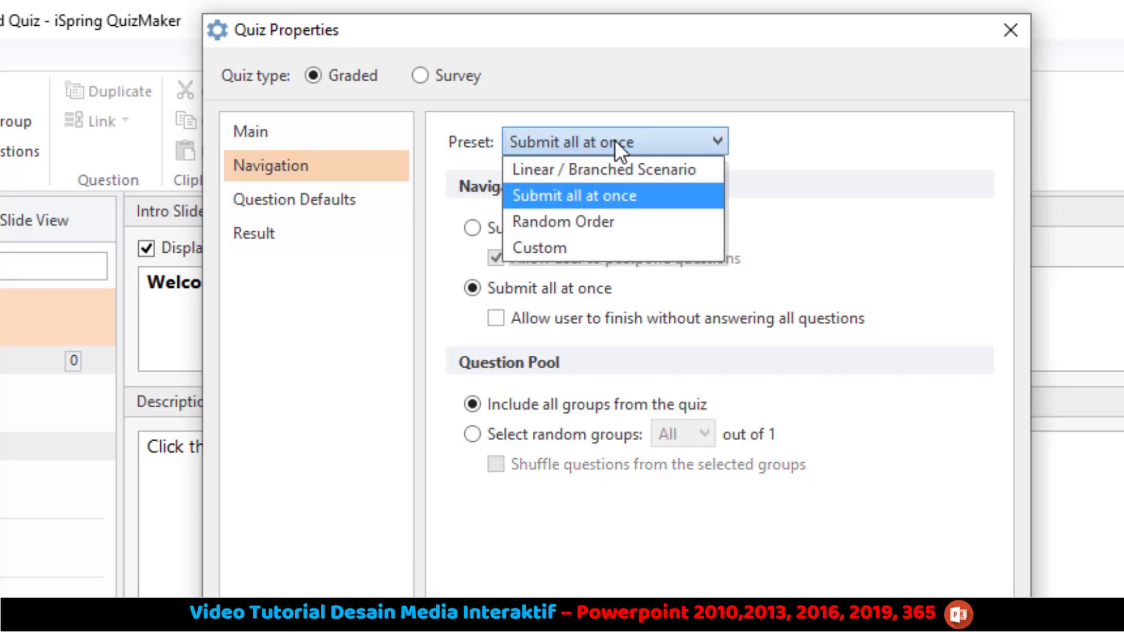
left_click(578, 196)
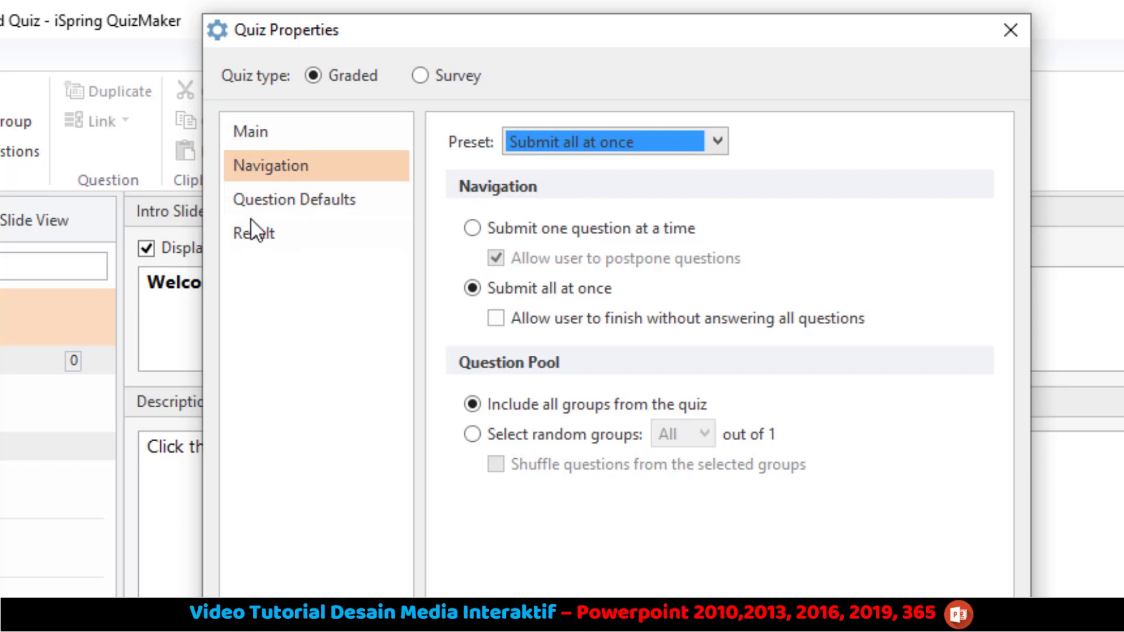
Step: Set the default number of attempts per question to Unlimited in the quiz's question defaults
left_click(287, 206)
left_click(556, 187)
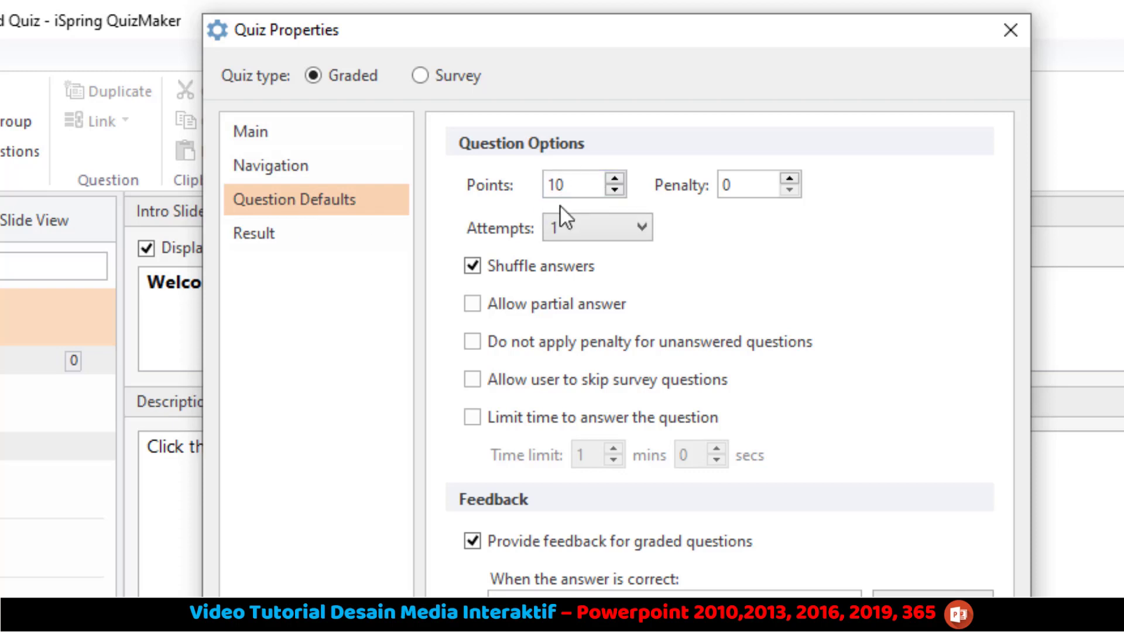
left_click(603, 239)
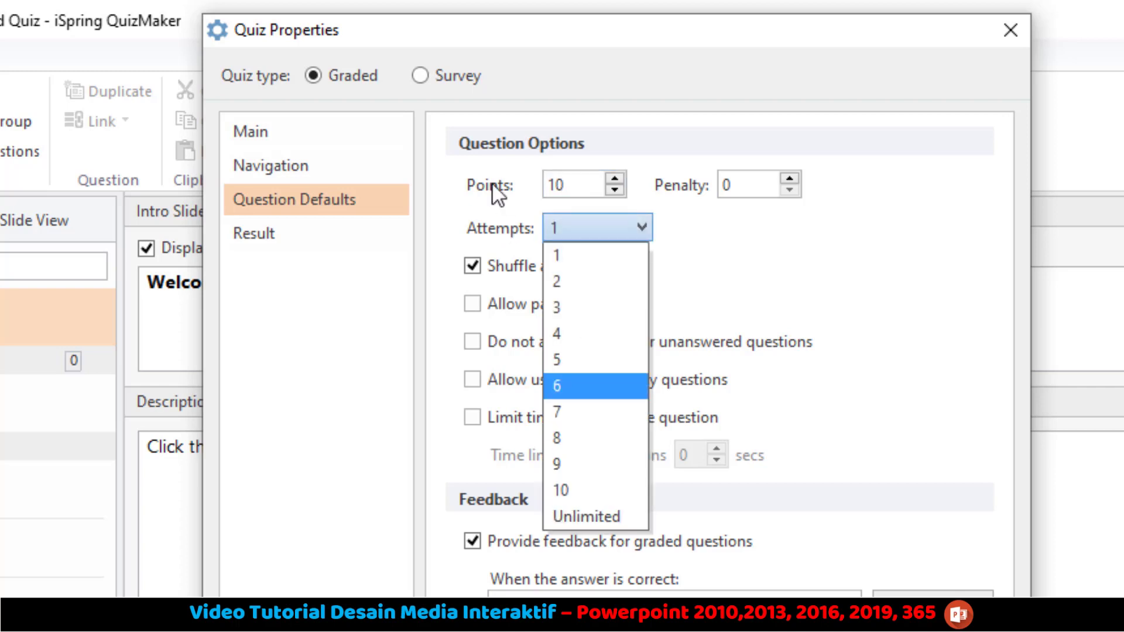
left_click(494, 212)
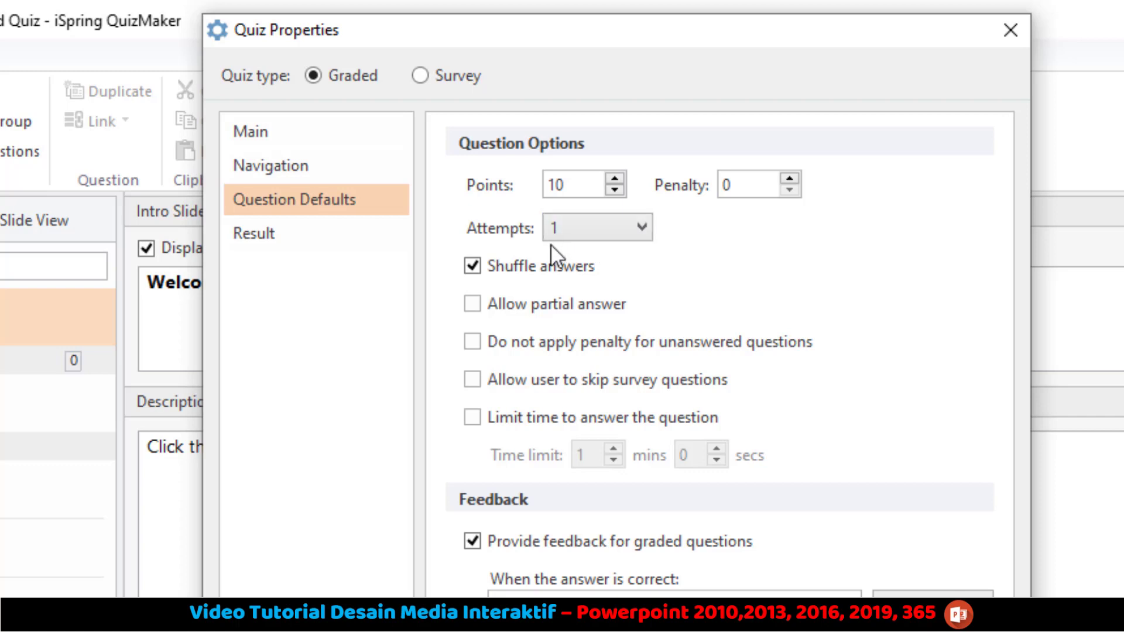
left_click(592, 237)
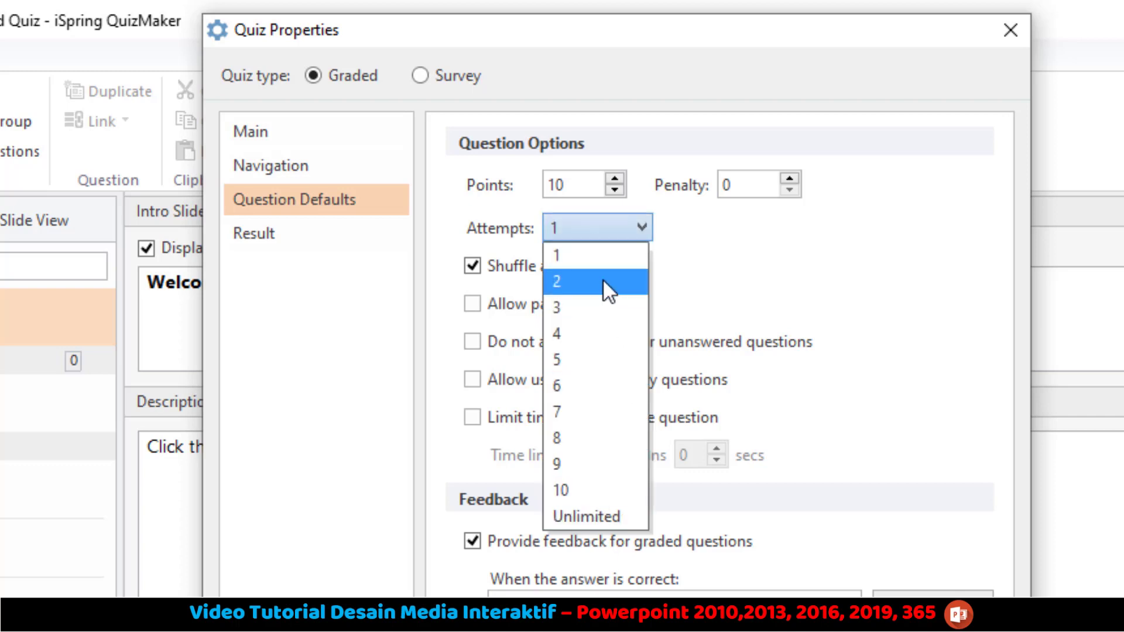
left_click(593, 516)
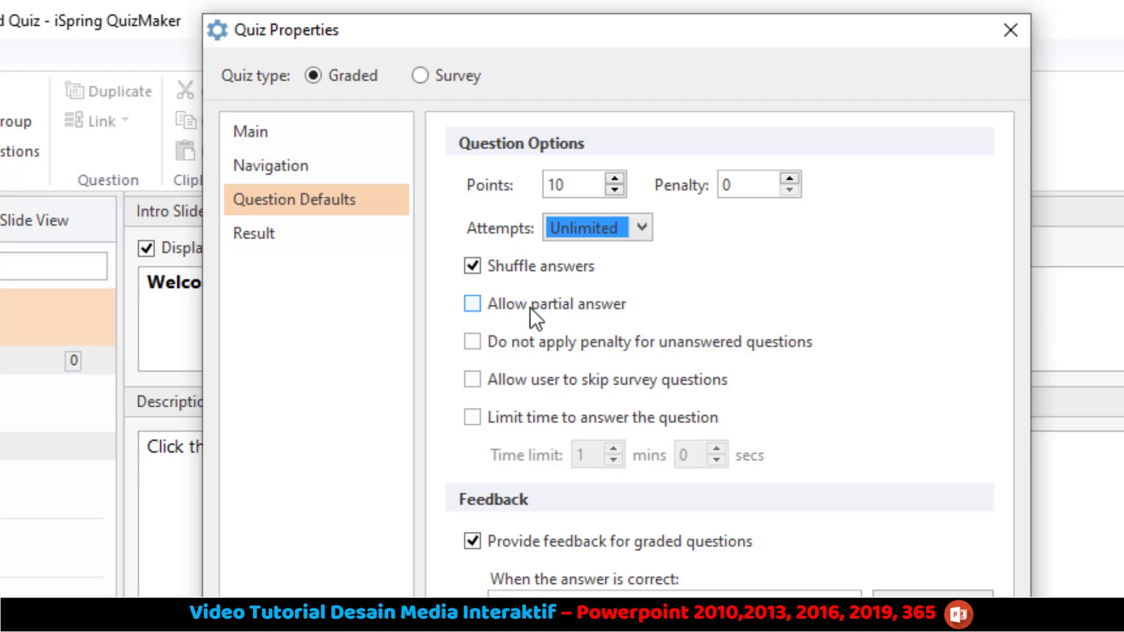
left_click(489, 323)
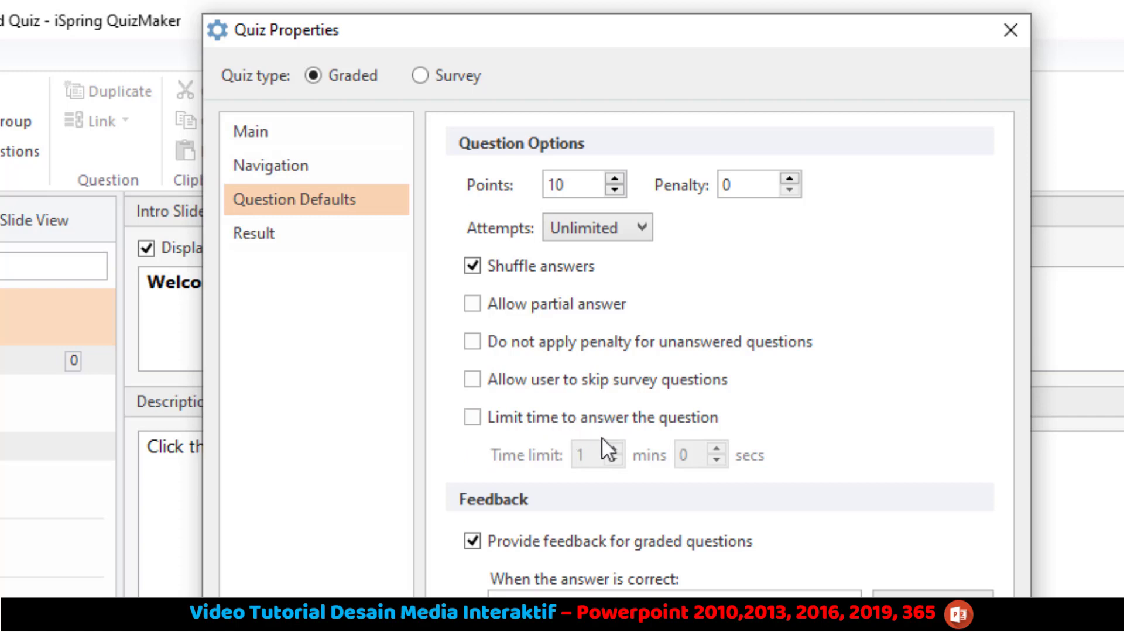
Step: Try limiting the time to answer each question to 2 minutes, and turn the time limit off again
left_click(477, 421)
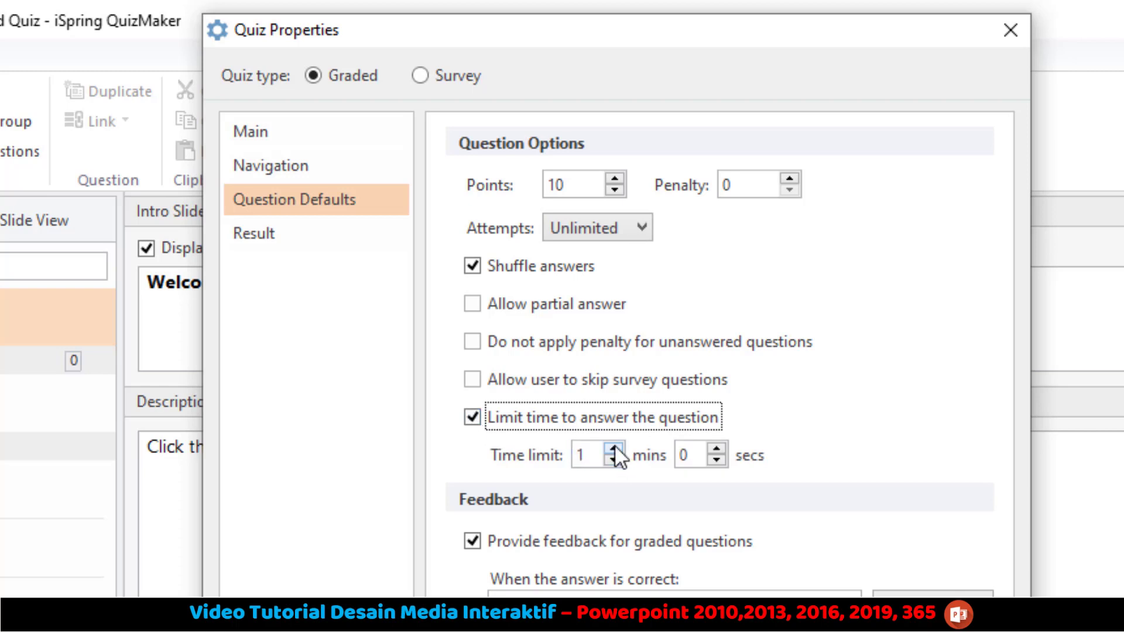
left_click(600, 455)
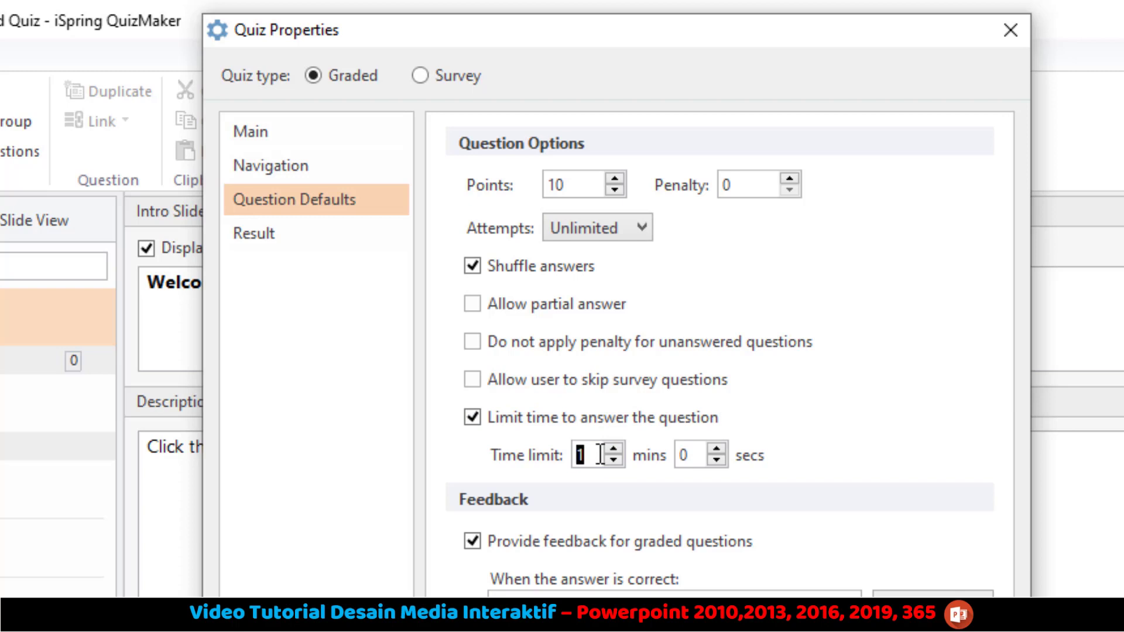
type("2")
left_click(476, 423)
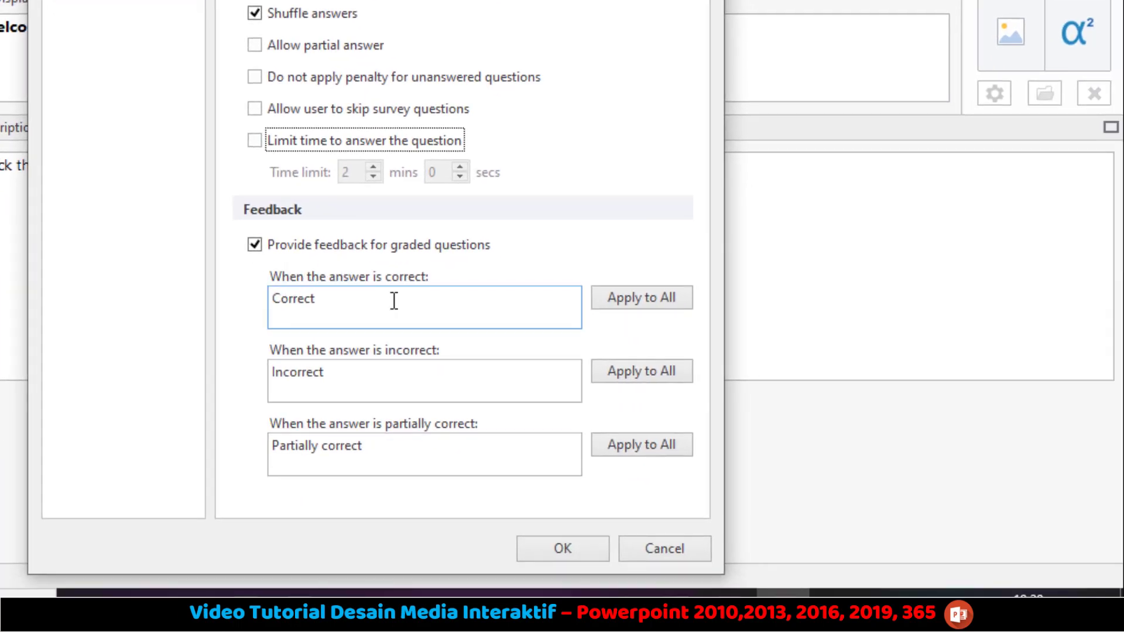
Step: Replace the default feedback for correct answers with "Benar"
left_click_drag(330, 291, 227, 291)
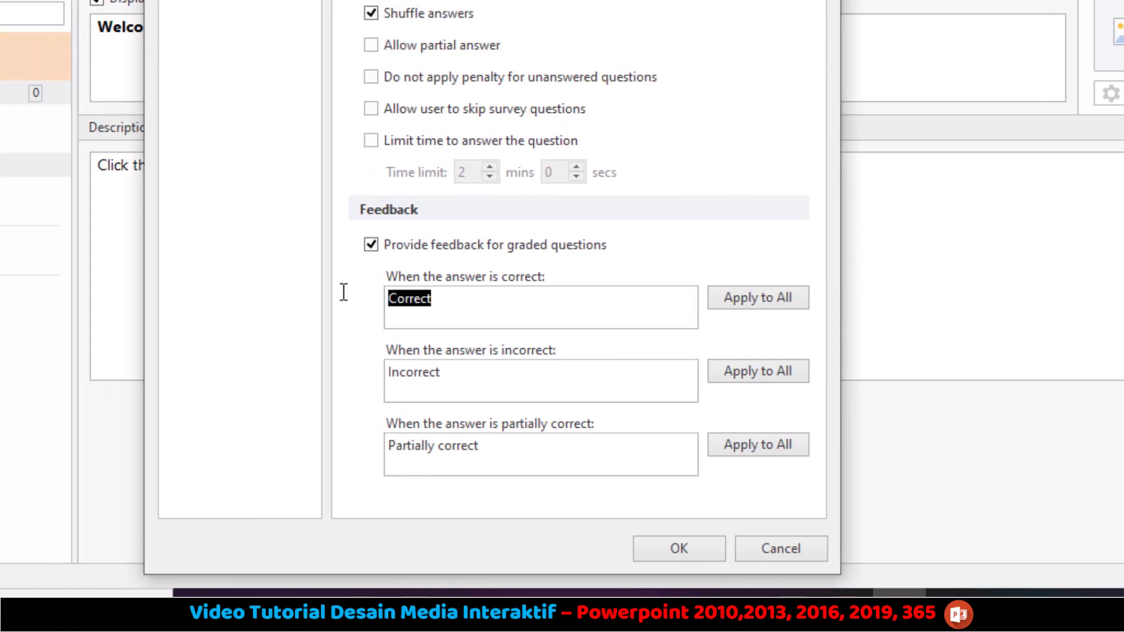
type("B")
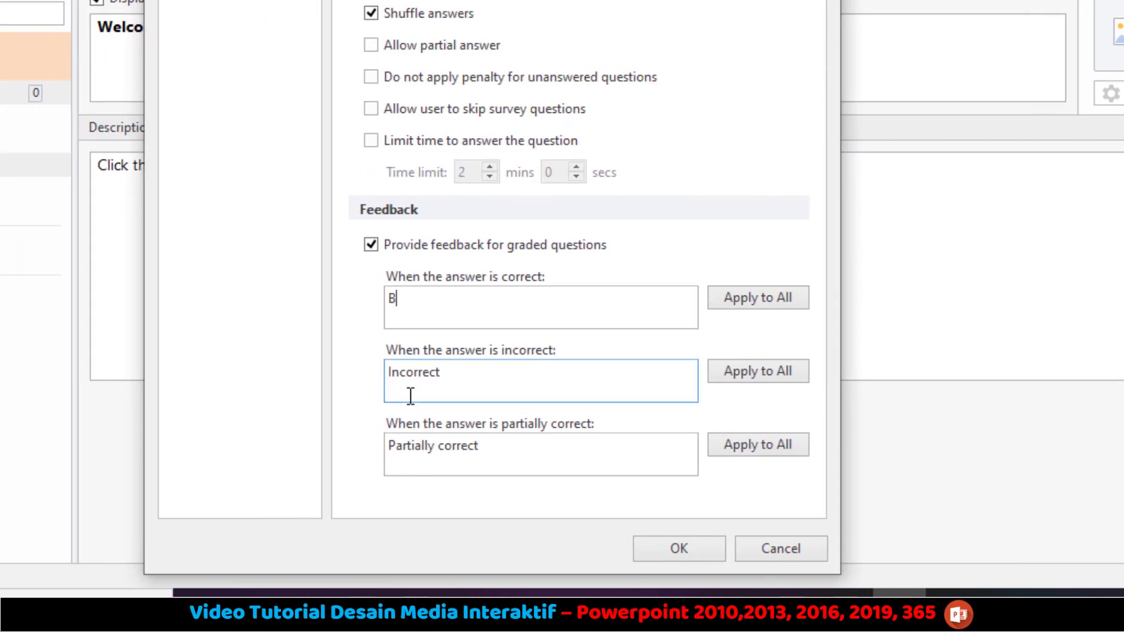
type("enar")
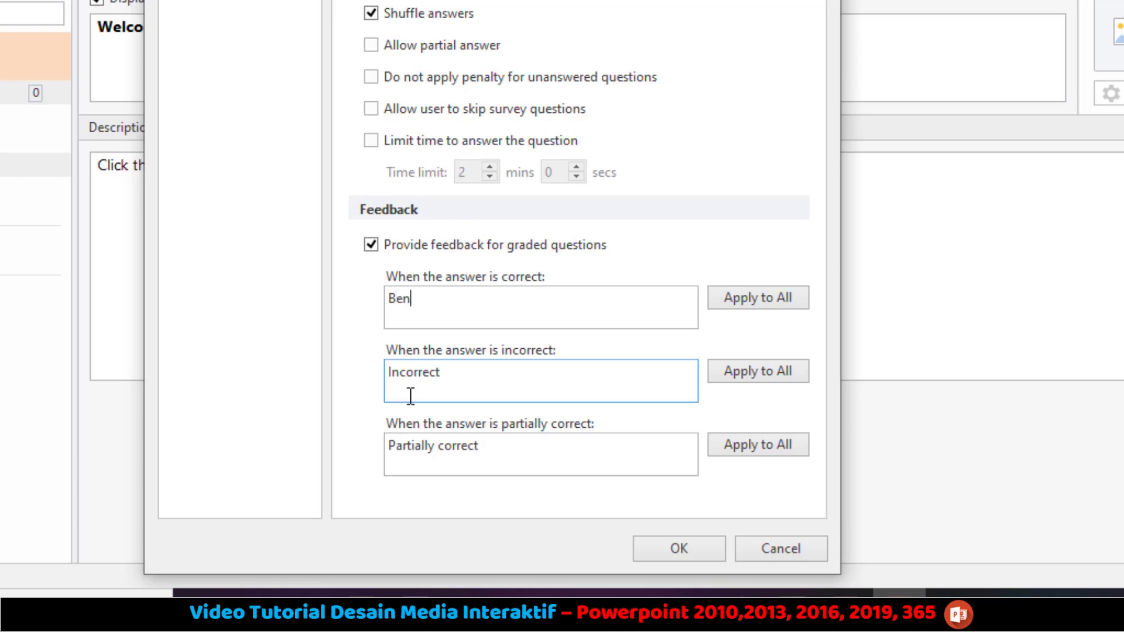